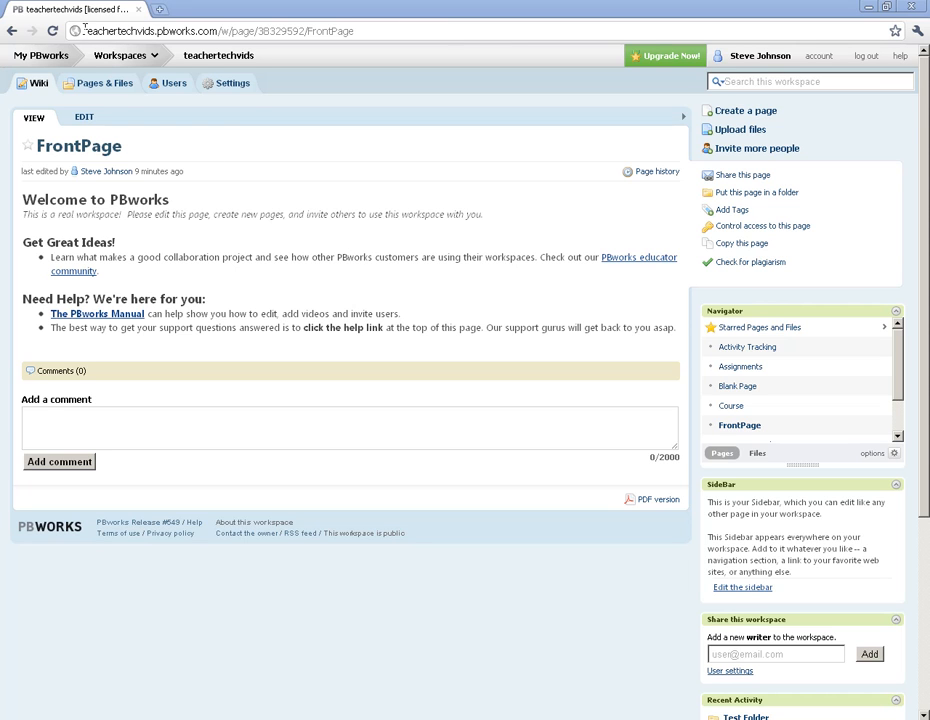
pyautogui.moveTo(62, 30); pyautogui.dragTo(217, 31)
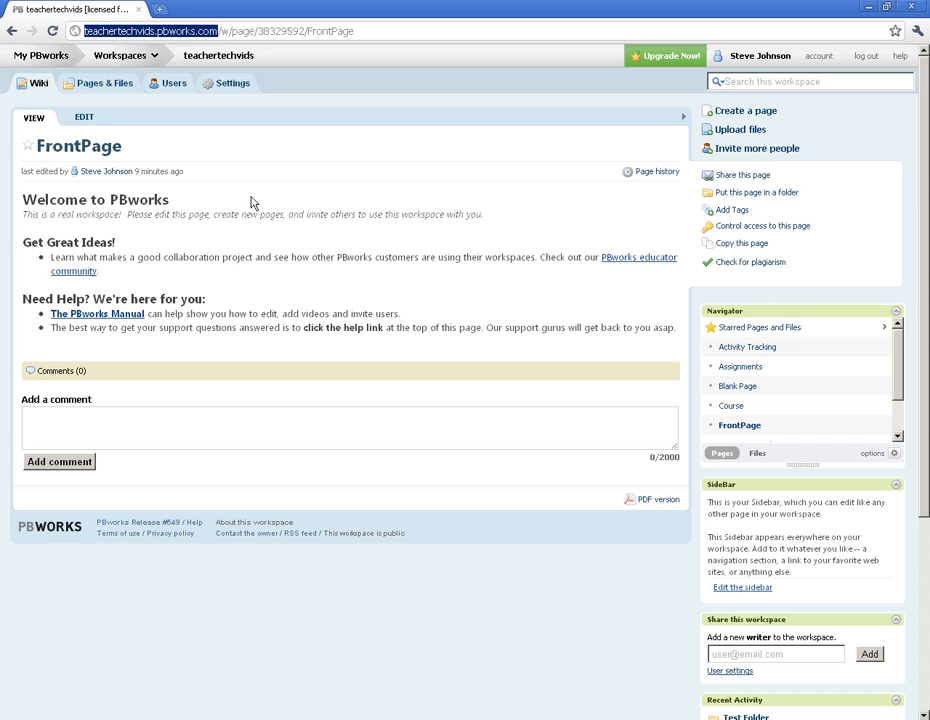
pyautogui.click(275, 257)
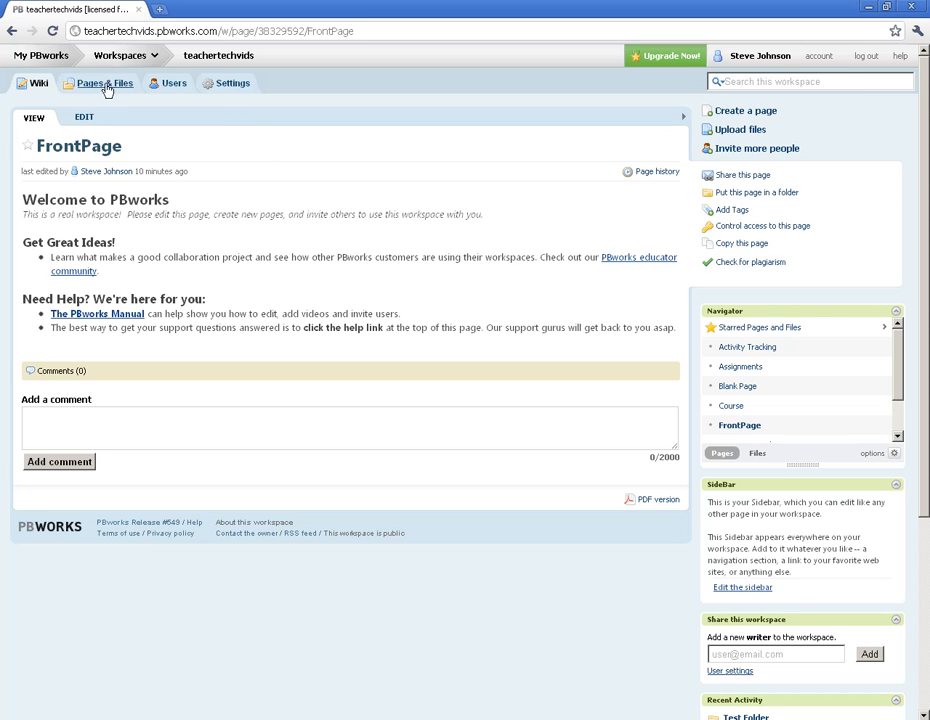
# Open the workspace's general settings and examine the title and description fields.
pyautogui.click(230, 85)
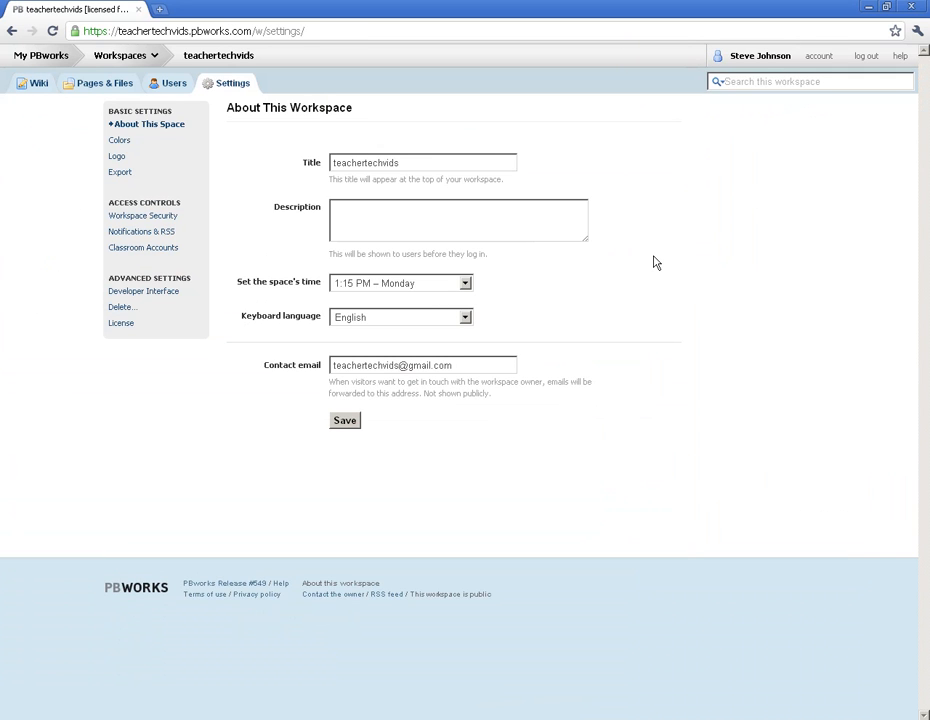
pyautogui.click(385, 205)
pyautogui.click(415, 162)
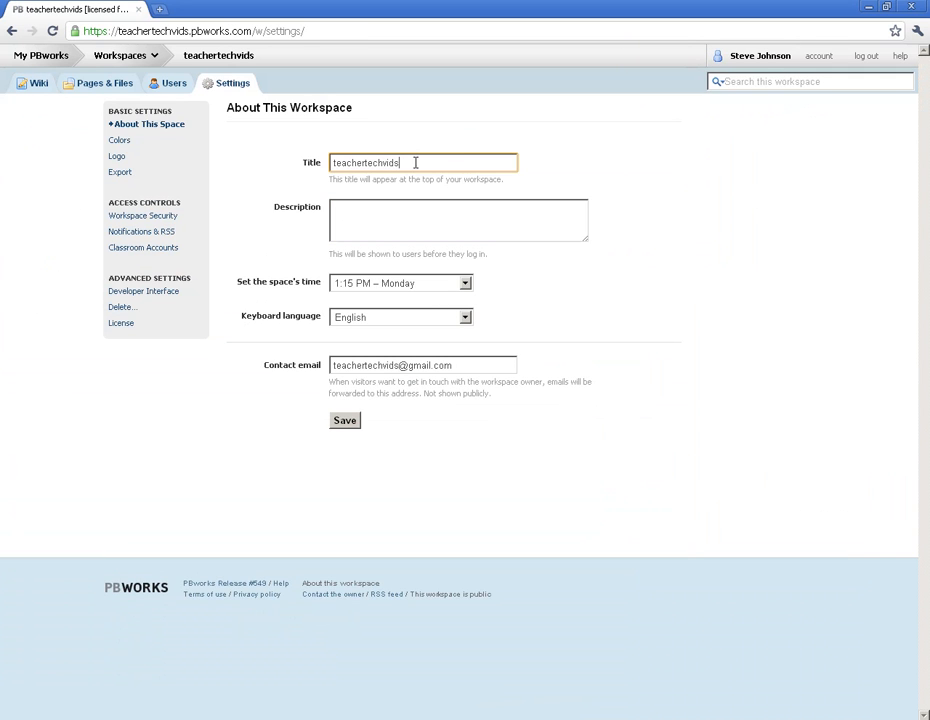
pyautogui.moveTo(417, 162); pyautogui.dragTo(301, 163)
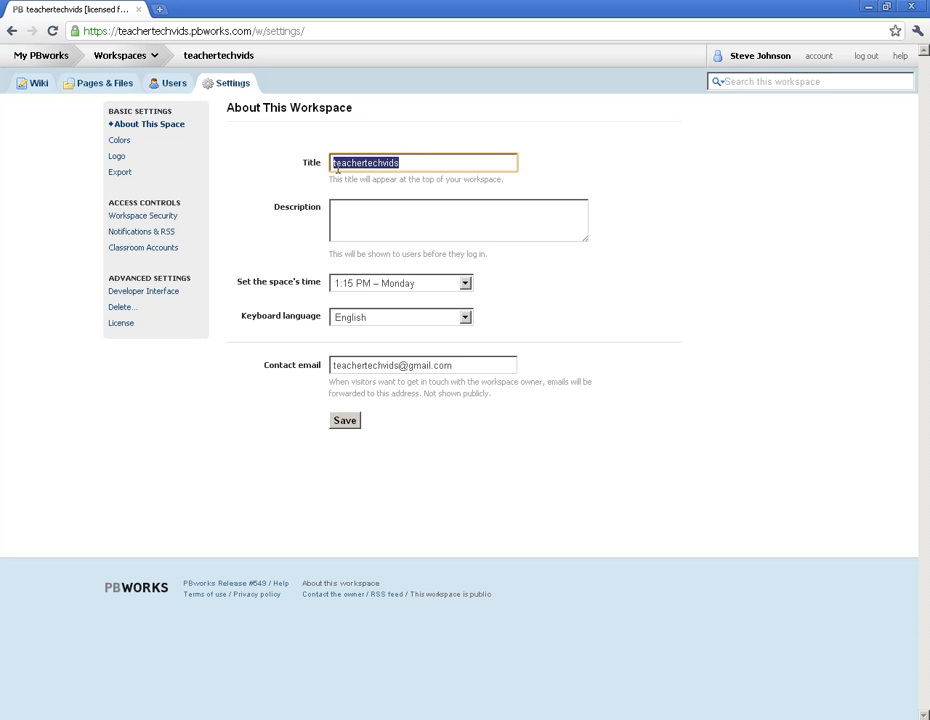
pyautogui.click(410, 166)
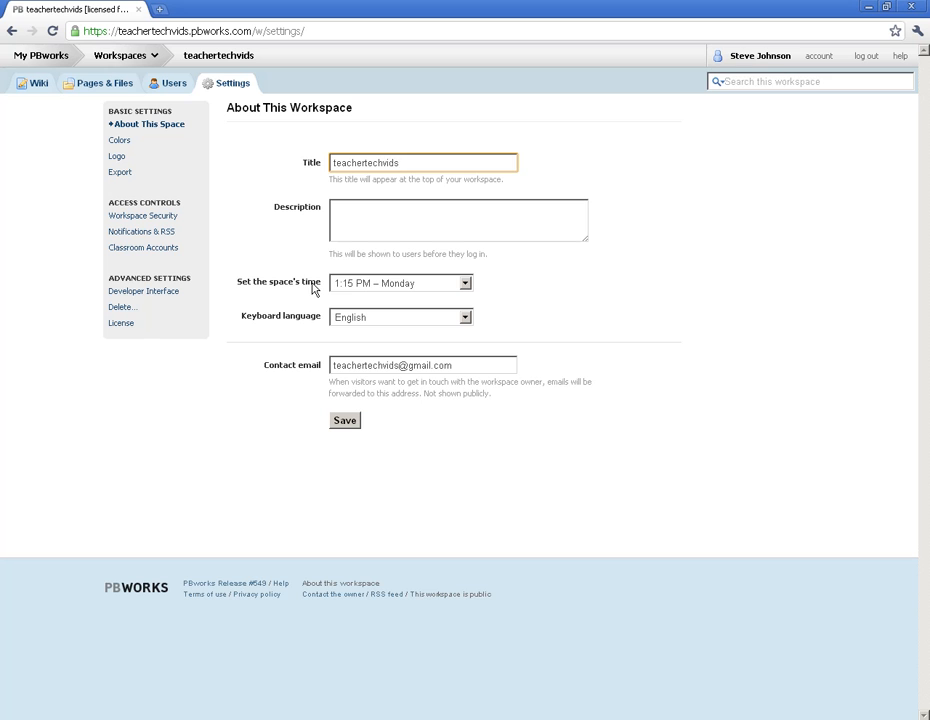
# Apply the blue color scheme to the workspace and save it.
pyautogui.click(120, 141)
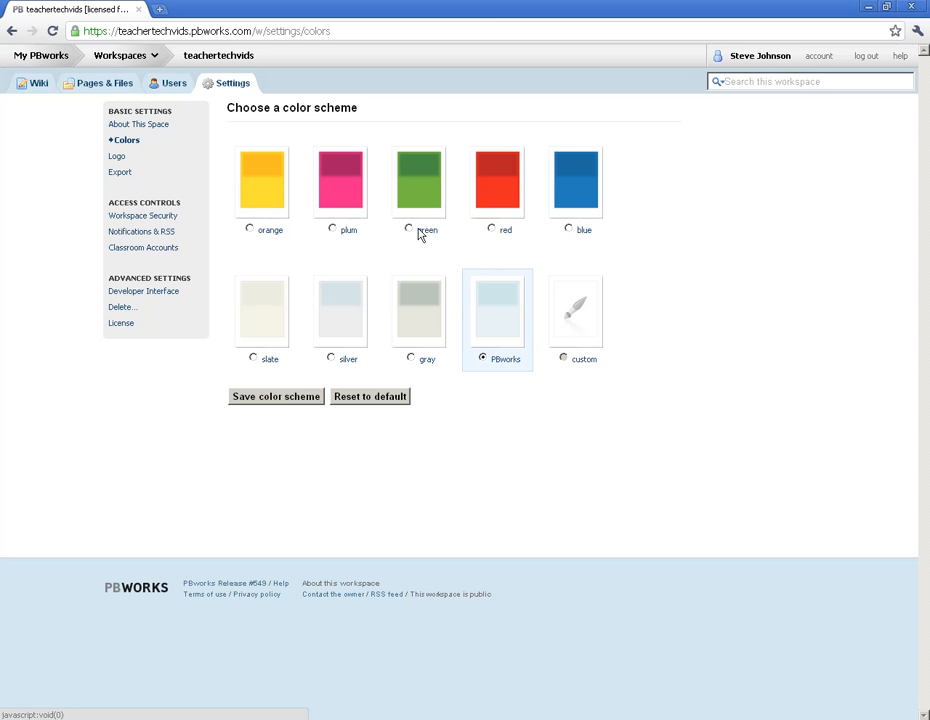
pyautogui.click(569, 232)
pyautogui.click(262, 398)
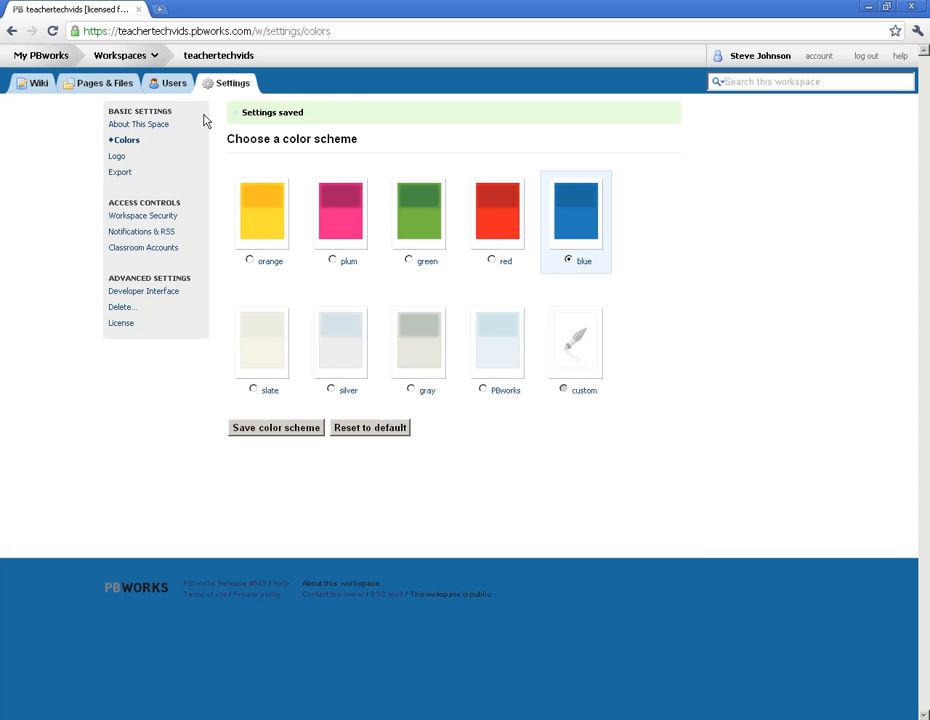
# Begin adding users to the workspace by creating classroom accounts for students without email addresses.
pyautogui.click(172, 86)
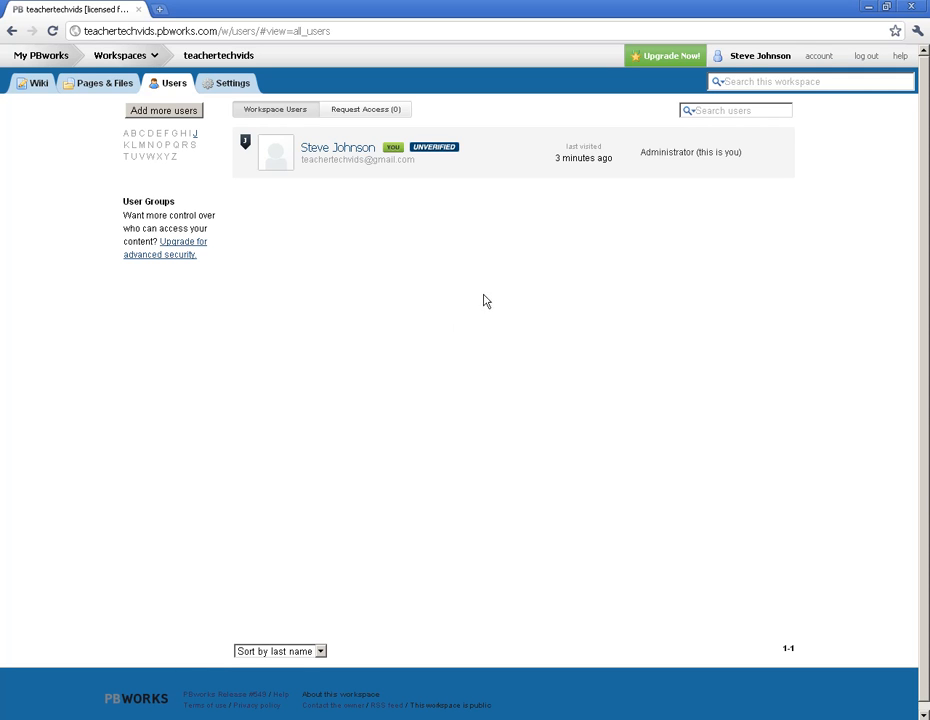
pyautogui.click(156, 119)
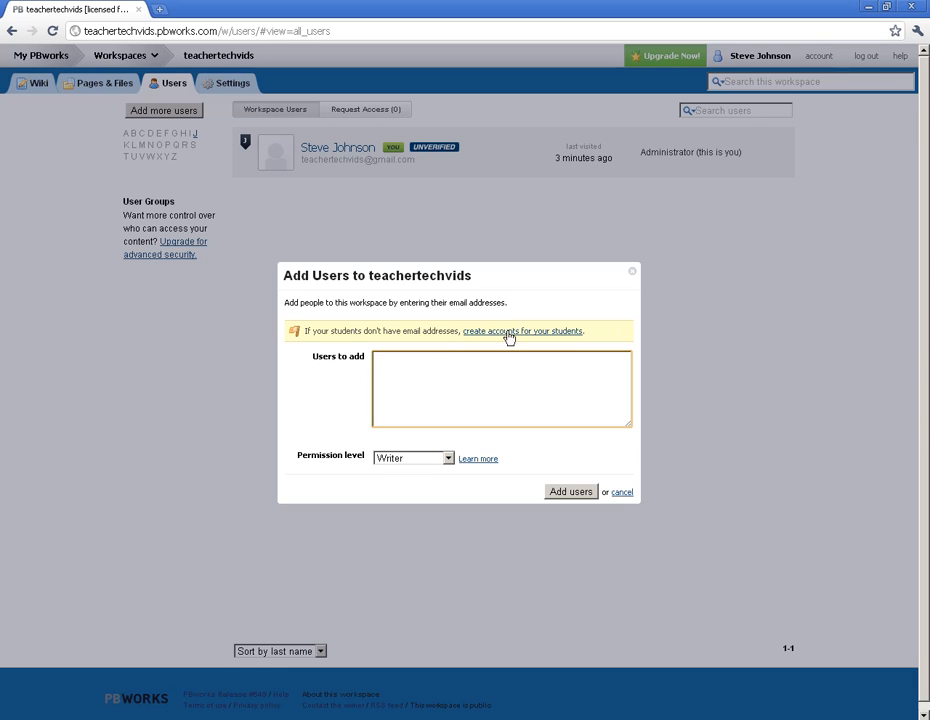
pyautogui.click(550, 338)
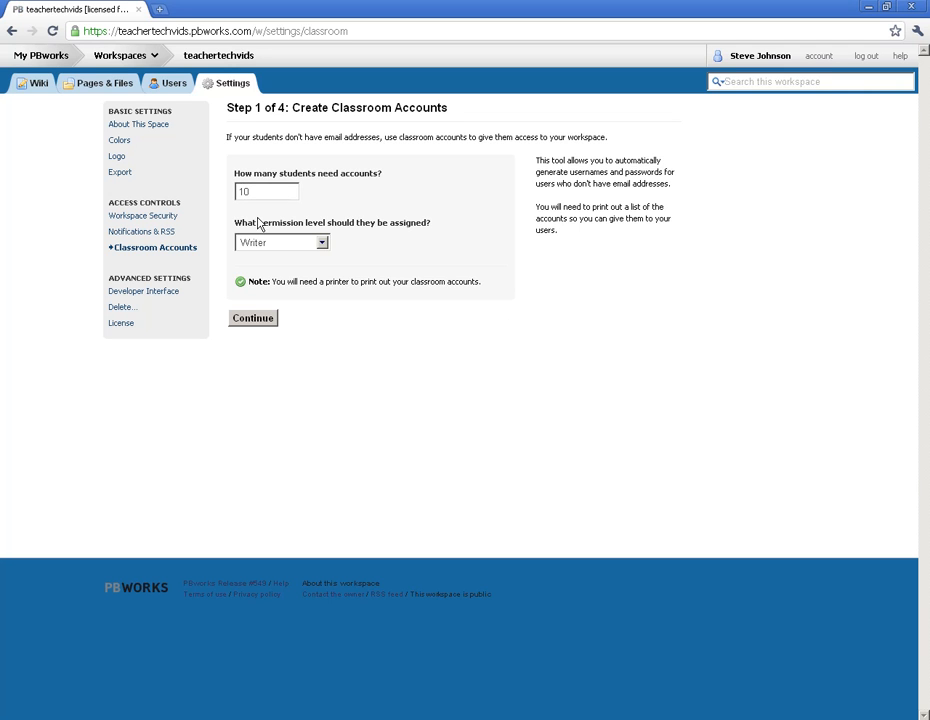
# Request 99 student accounts with the Writer permission level and continue to the account details.
pyautogui.moveTo(259, 191); pyautogui.dragTo(230, 190)
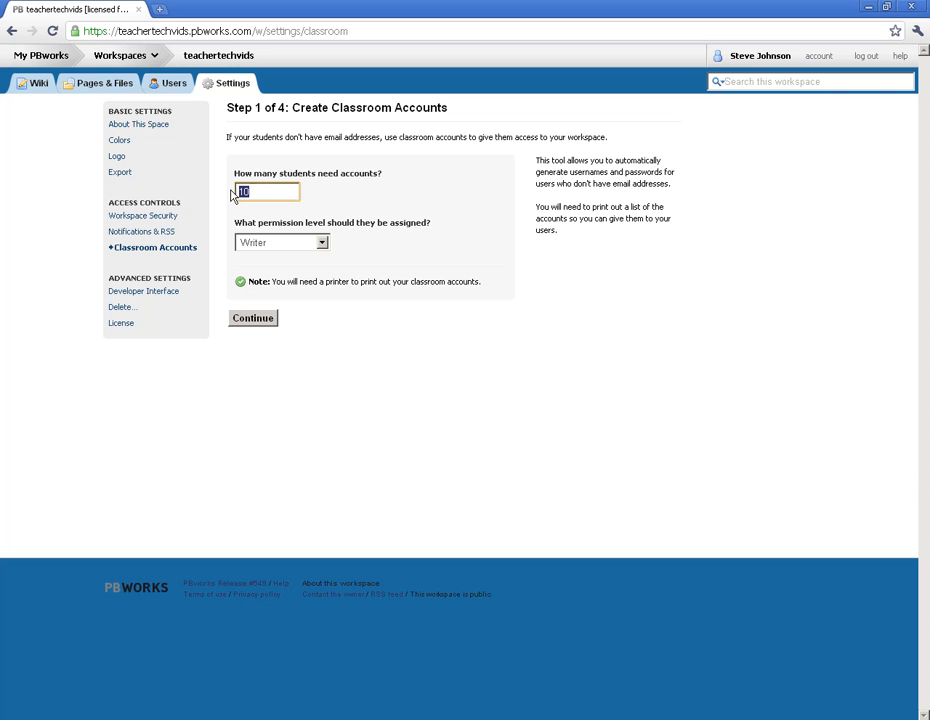
pyautogui.write('10')
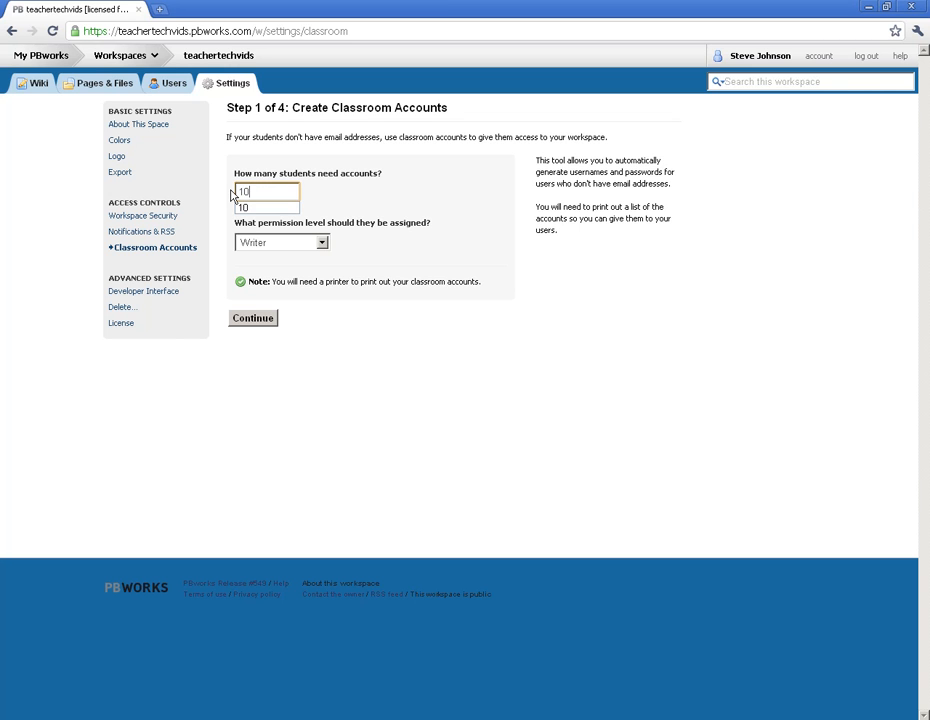
pyautogui.press('BackSpace')
pyautogui.press('BackSpace')
pyautogui.write('99')
pyautogui.click(376, 203)
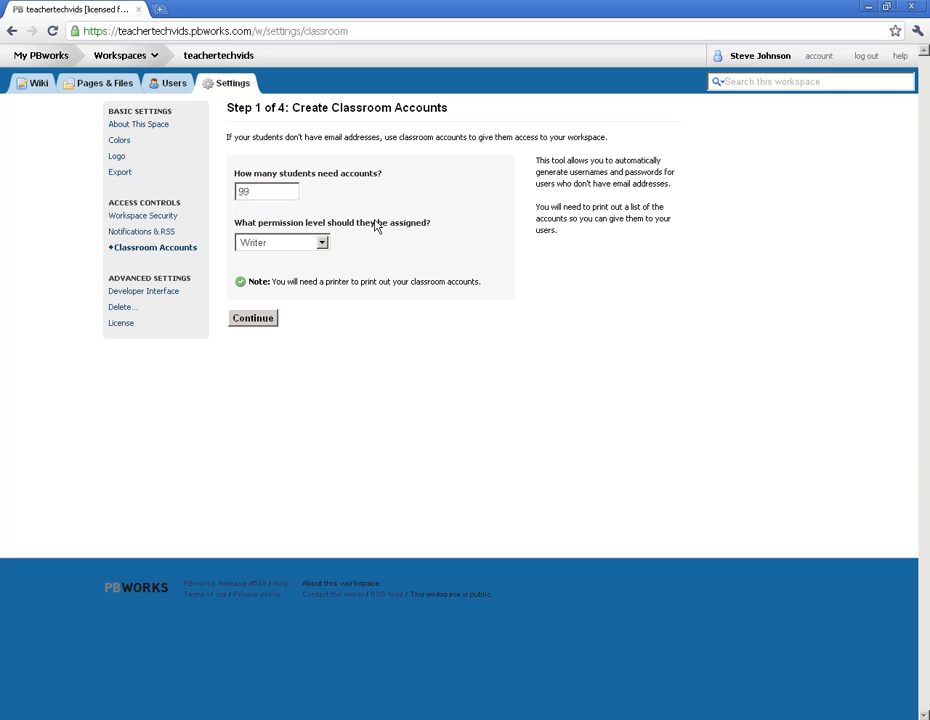
pyautogui.click(322, 243)
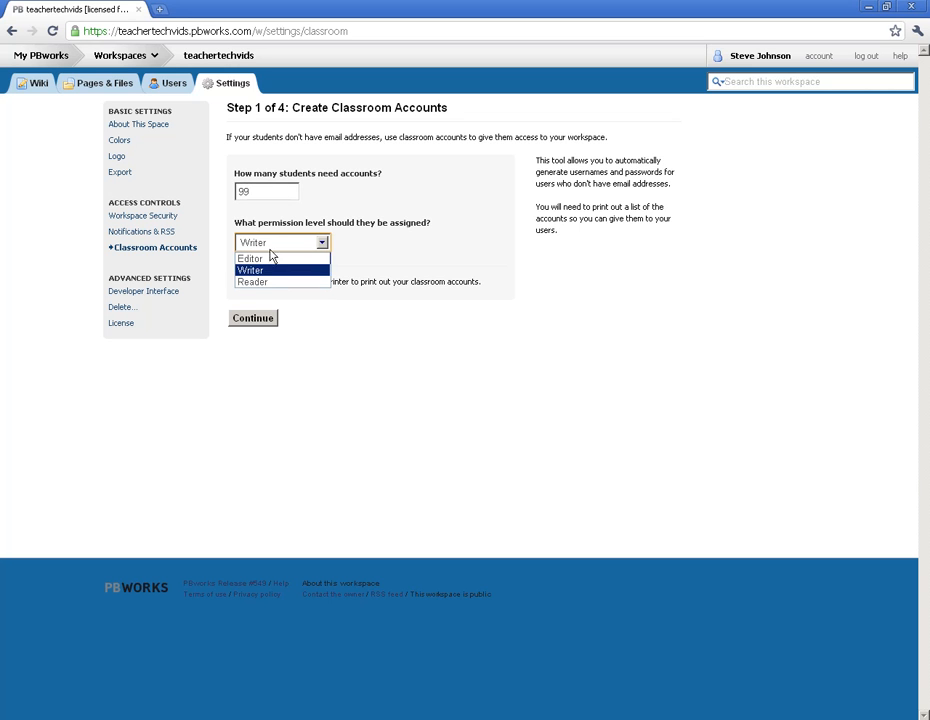
pyautogui.click(257, 271)
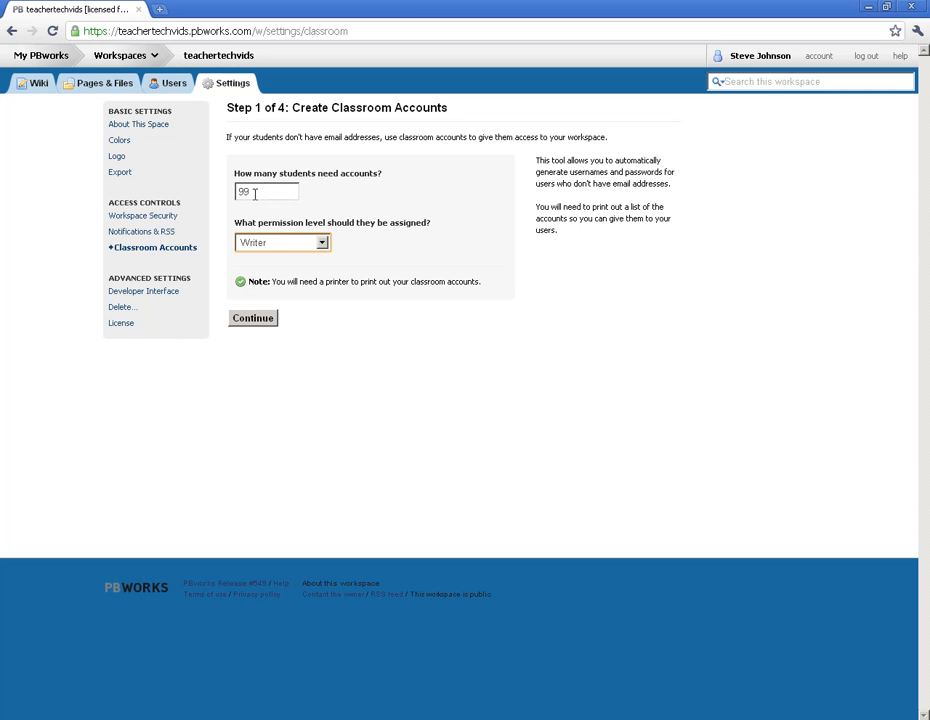
pyautogui.click(251, 320)
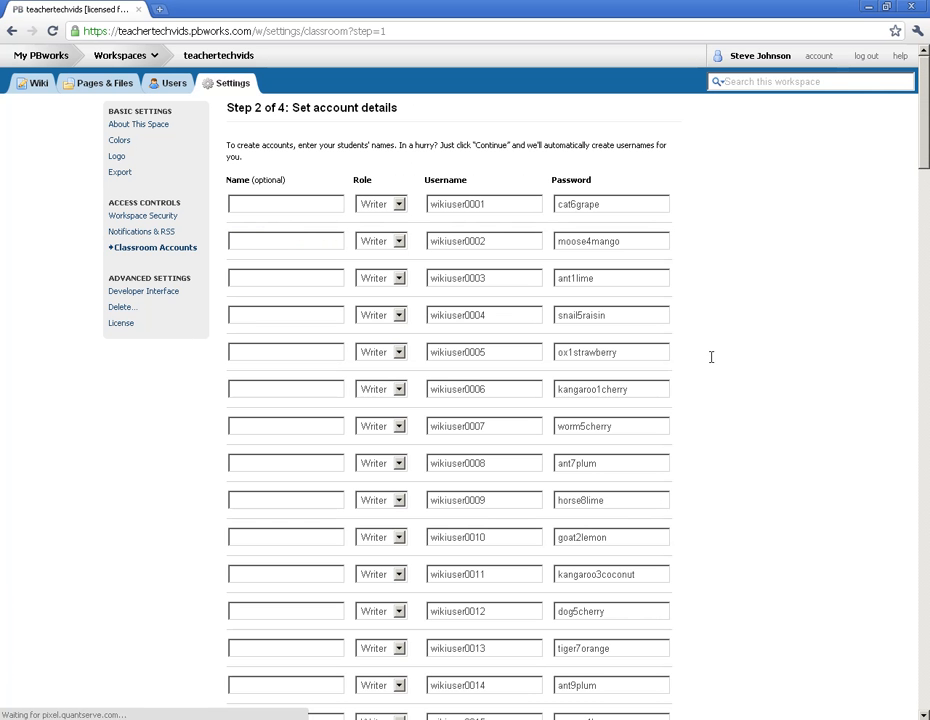
# Look over the generated student accounts, examining the optional name fields and the usernames of the first rows.
pyautogui.scroll(-3, 745, 350)
pyautogui.scroll(-6, 745, 350)
pyautogui.scroll(9, 744, 350)
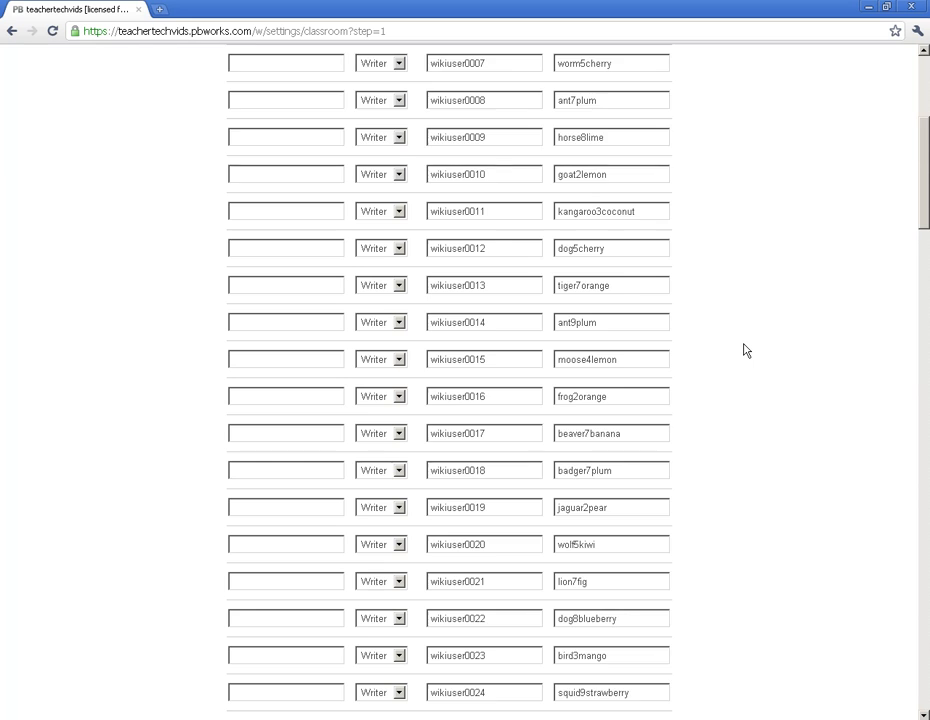
pyautogui.click(263, 203)
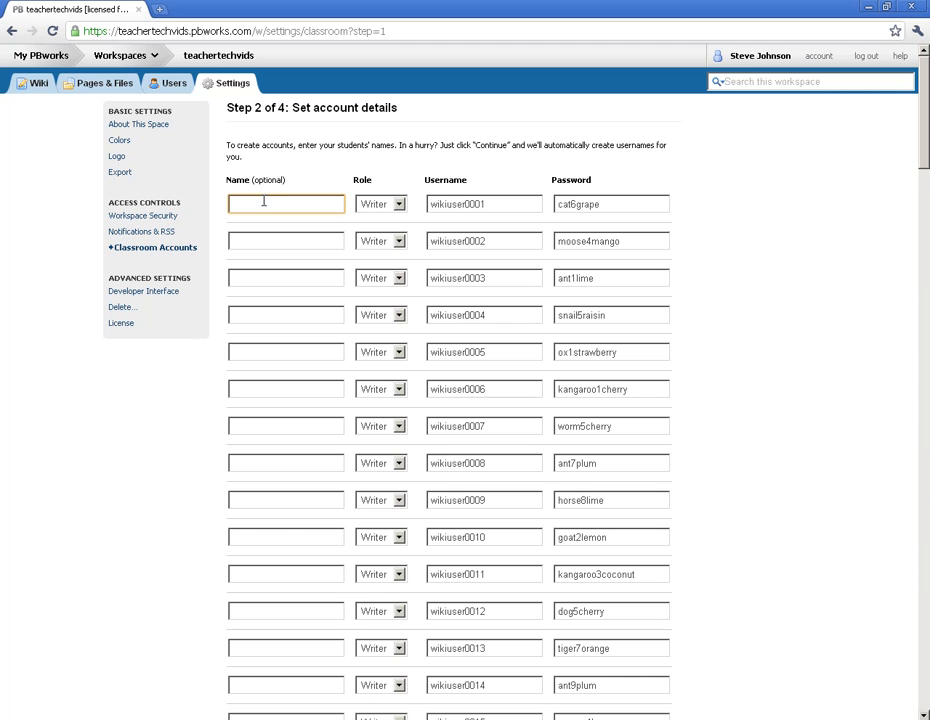
pyautogui.click(249, 243)
pyautogui.click(253, 280)
pyautogui.click(251, 243)
pyautogui.click(251, 201)
pyautogui.moveTo(493, 204); pyautogui.dragTo(428, 204)
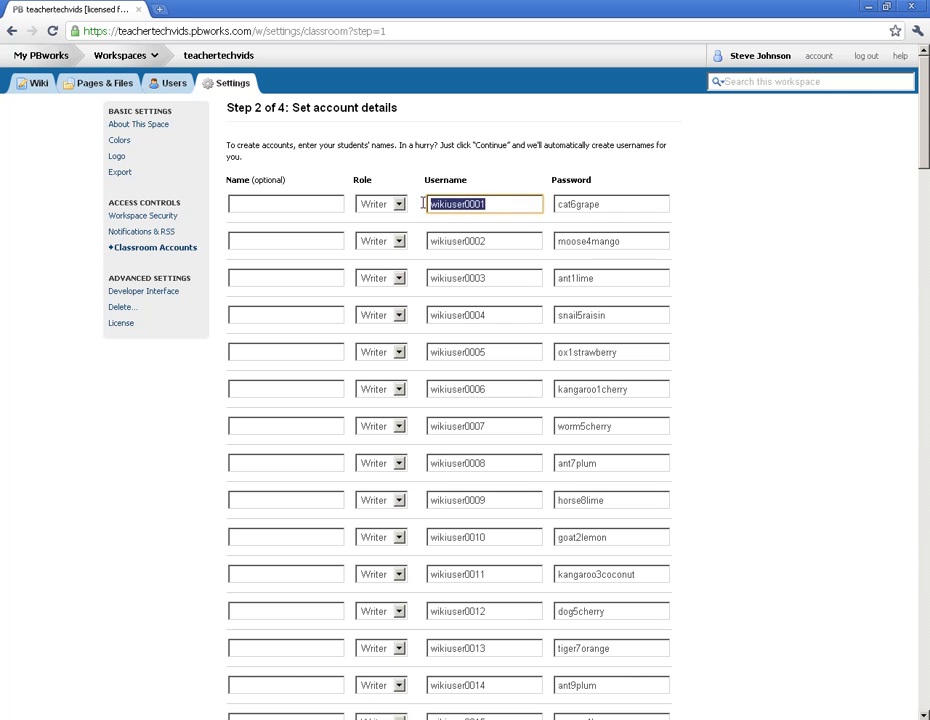
pyautogui.moveTo(488, 241); pyautogui.dragTo(429, 241)
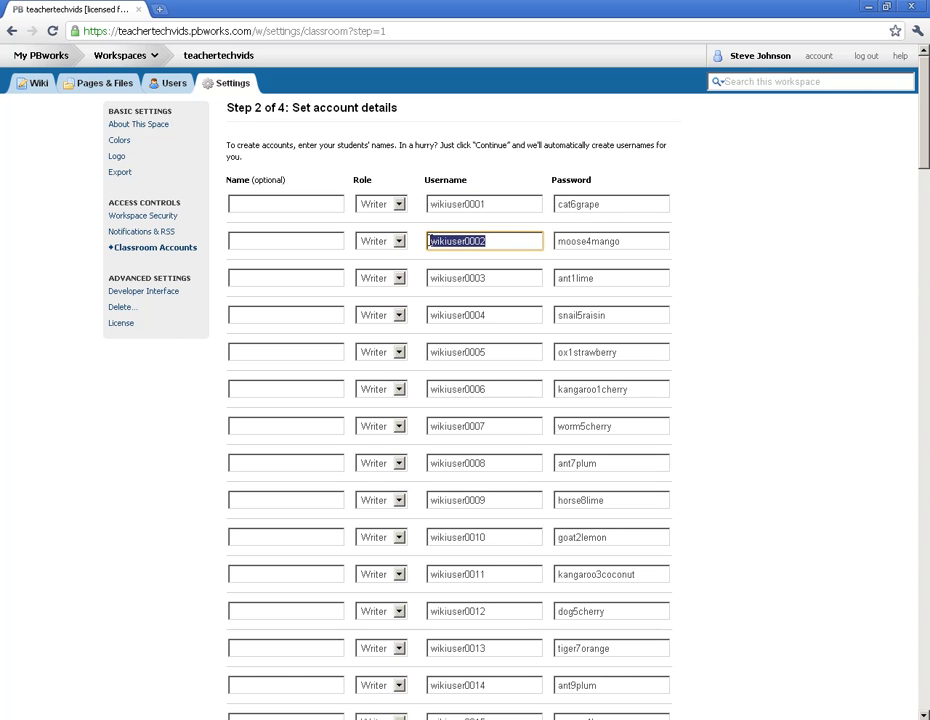
# Replace the passwords of the first five student accounts with one shared password.
pyautogui.moveTo(664, 204); pyautogui.dragTo(551, 205)
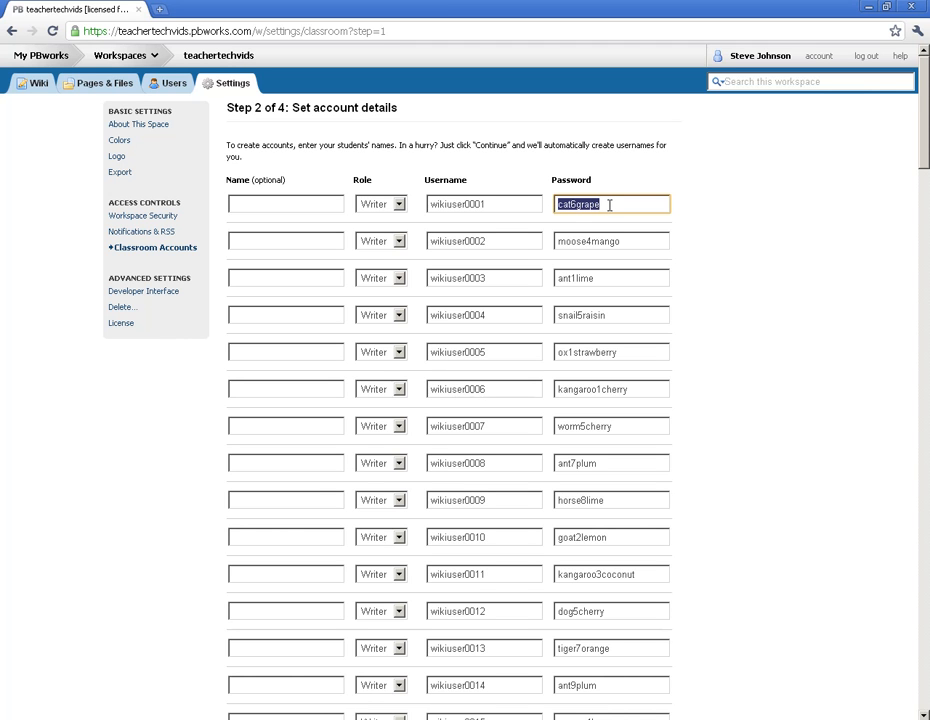
pyautogui.doubleClick(598, 204)
pyautogui.hotkey('ctrl', 'c')
pyautogui.moveTo(637, 249); pyautogui.dragTo(529, 250)
pyautogui.hotkey('ctrl', 'v')
pyautogui.doubleClick(614, 280)
pyautogui.hotkey('ctrl', 'v')
pyautogui.click(624, 318)
pyautogui.doubleClick(624, 318)
pyautogui.hotkey('ctrl', 'v')
pyautogui.moveTo(633, 357); pyautogui.dragTo(558, 358)
pyautogui.hotkey('ctrl', 'v')
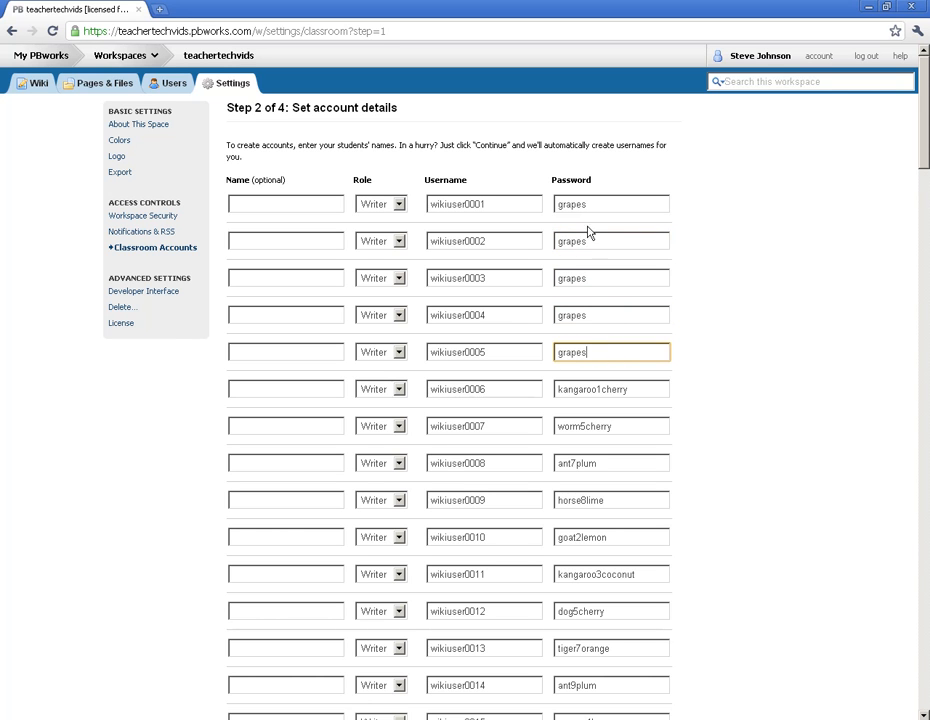
# Change the username of the first student account to GroupA.
pyautogui.moveTo(488, 205); pyautogui.dragTo(401, 207)
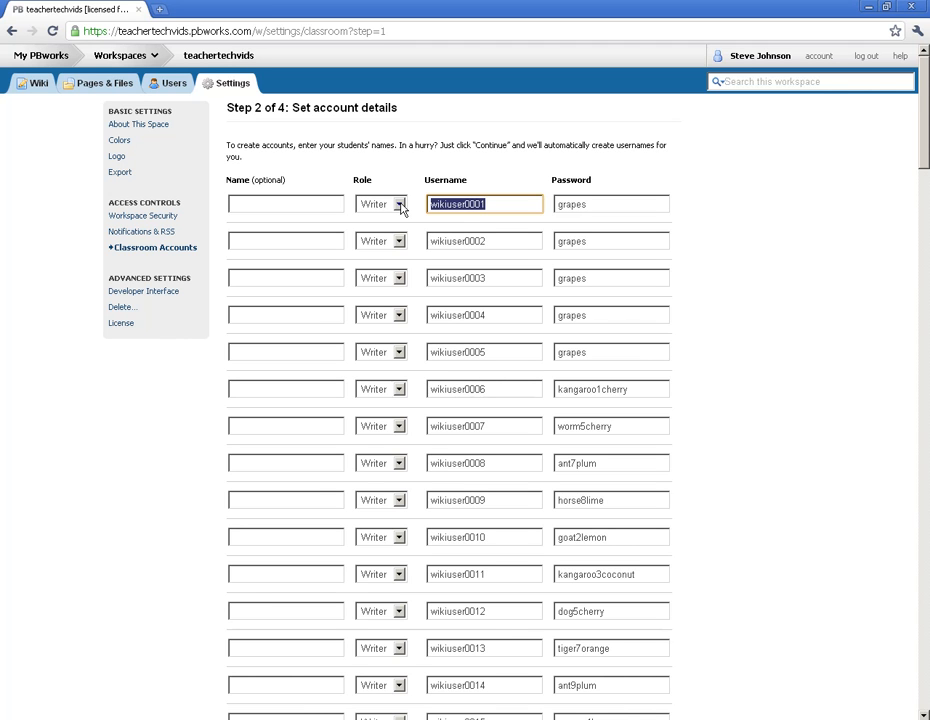
pyautogui.write('GroupA')
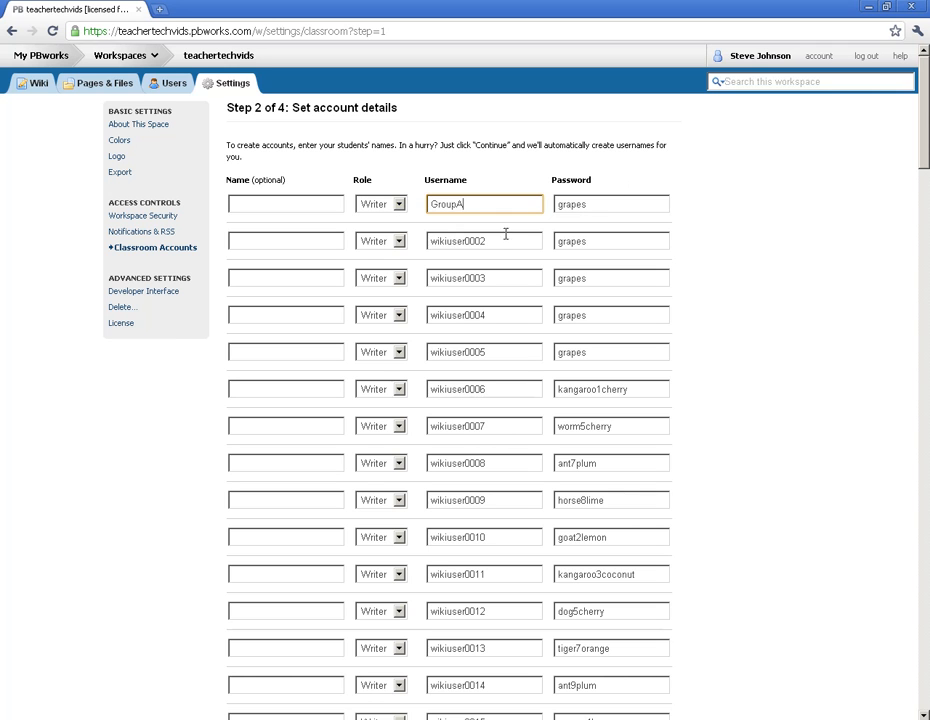
pyautogui.moveTo(509, 238); pyautogui.dragTo(438, 241)
pyautogui.moveTo(472, 204); pyautogui.dragTo(396, 203)
pyautogui.click(595, 203)
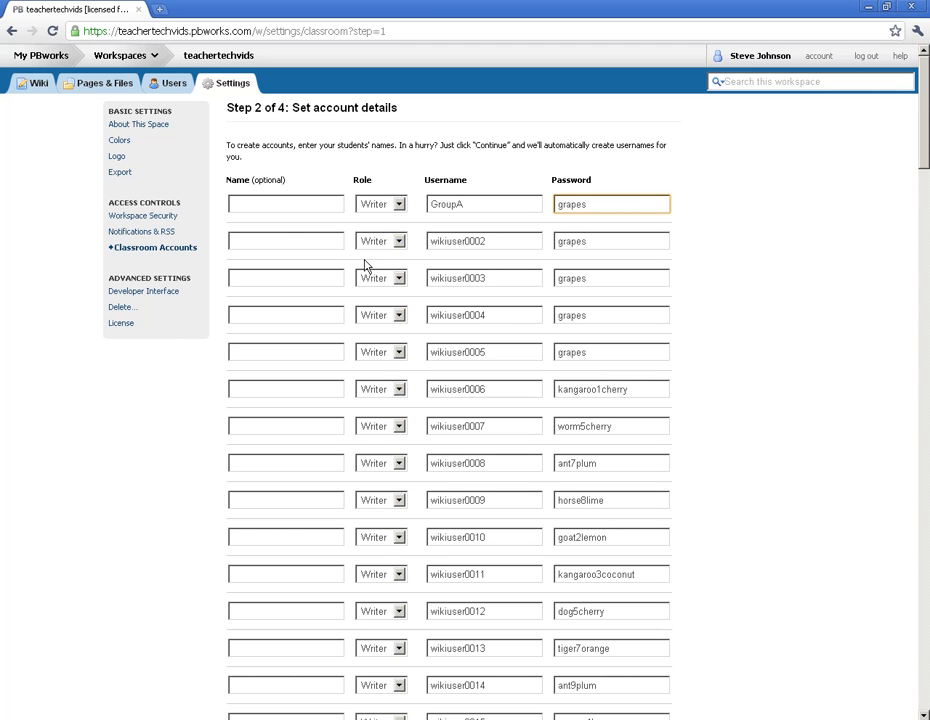
pyautogui.click(263, 204)
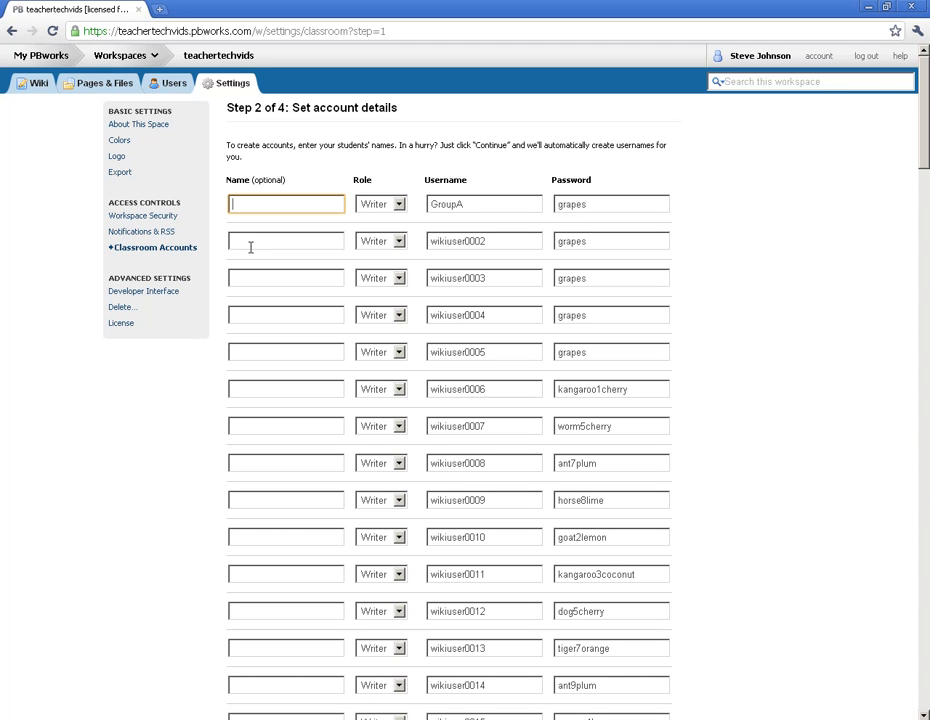
pyautogui.click(250, 247)
pyautogui.click(266, 205)
pyautogui.click(266, 239)
pyautogui.scroll(-6, 303, 311)
pyautogui.scroll(7, 303, 311)
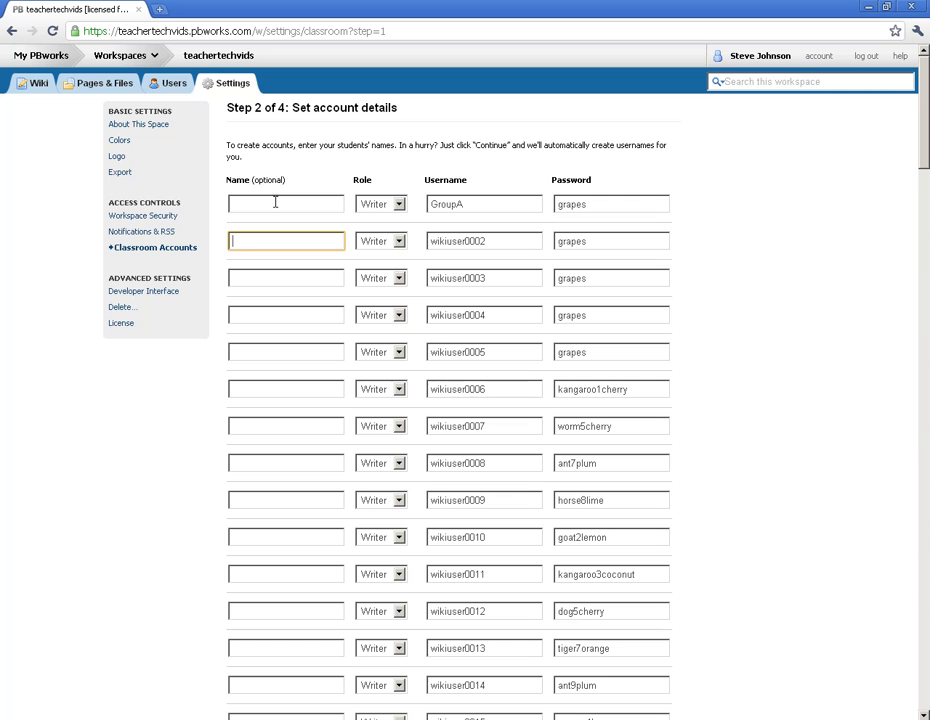
# Submit the account details, go through the confirmation list and create the classroom accounts.
pyautogui.moveTo(925, 157); pyautogui.dragTo(901, 697)
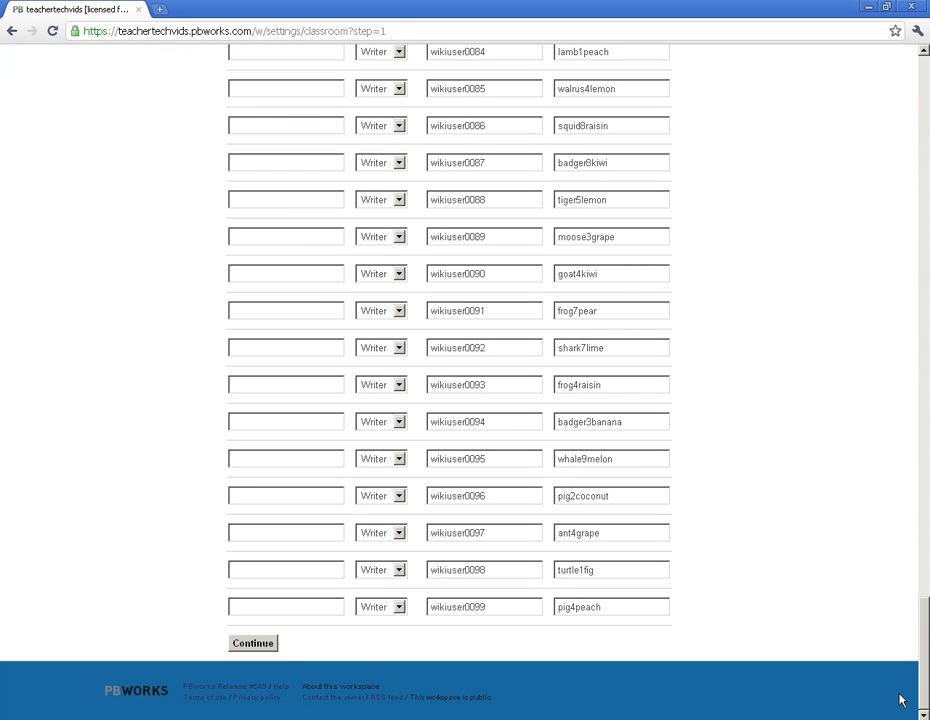
pyautogui.click(257, 647)
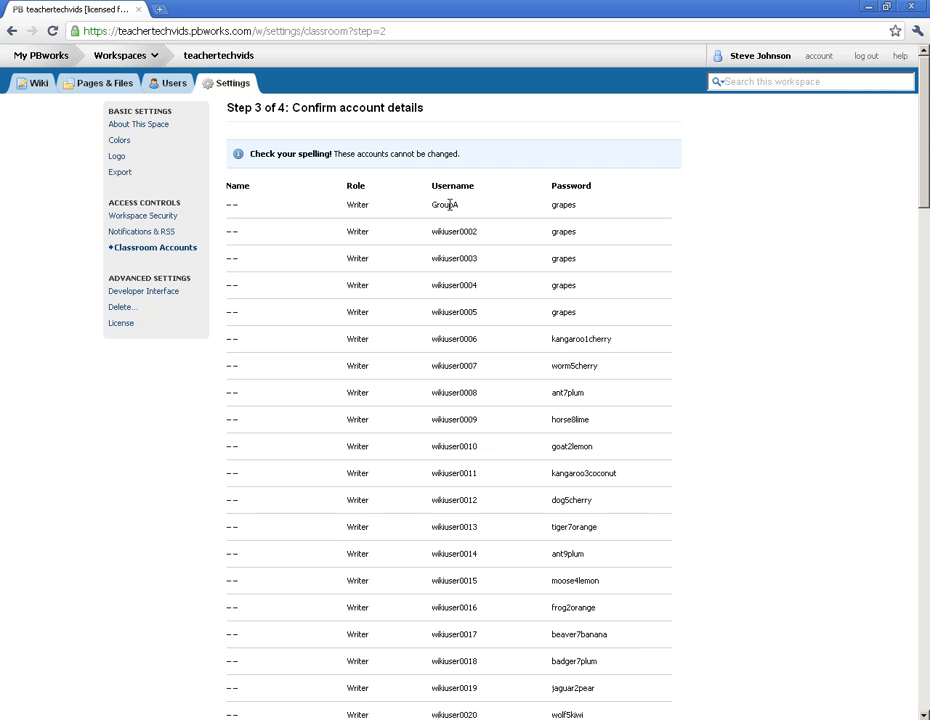
pyautogui.moveTo(926, 180); pyautogui.dragTo(924, 713)
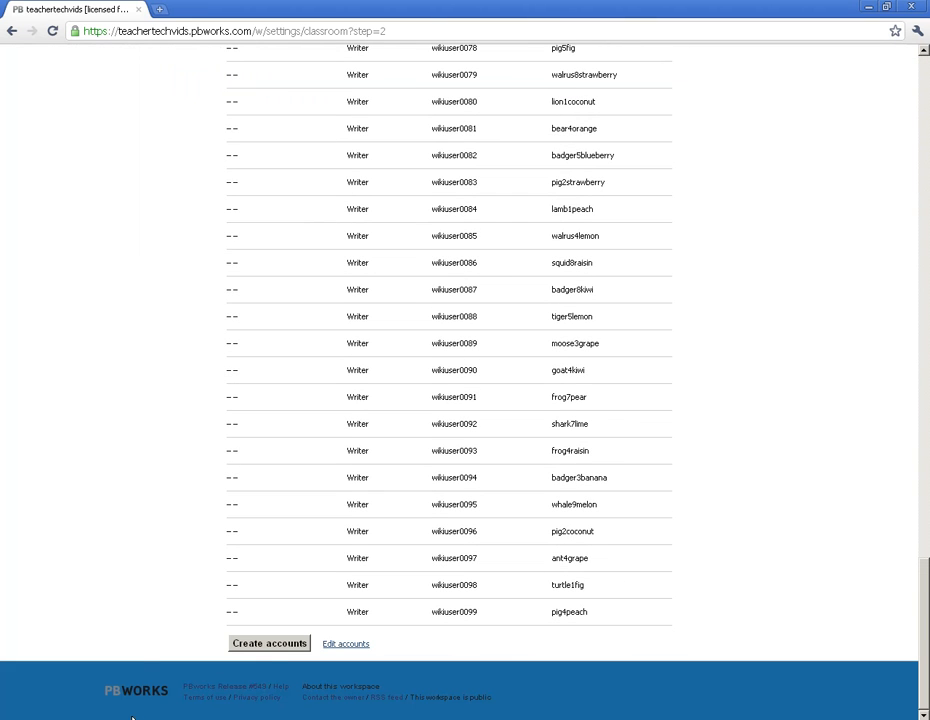
pyautogui.click(270, 644)
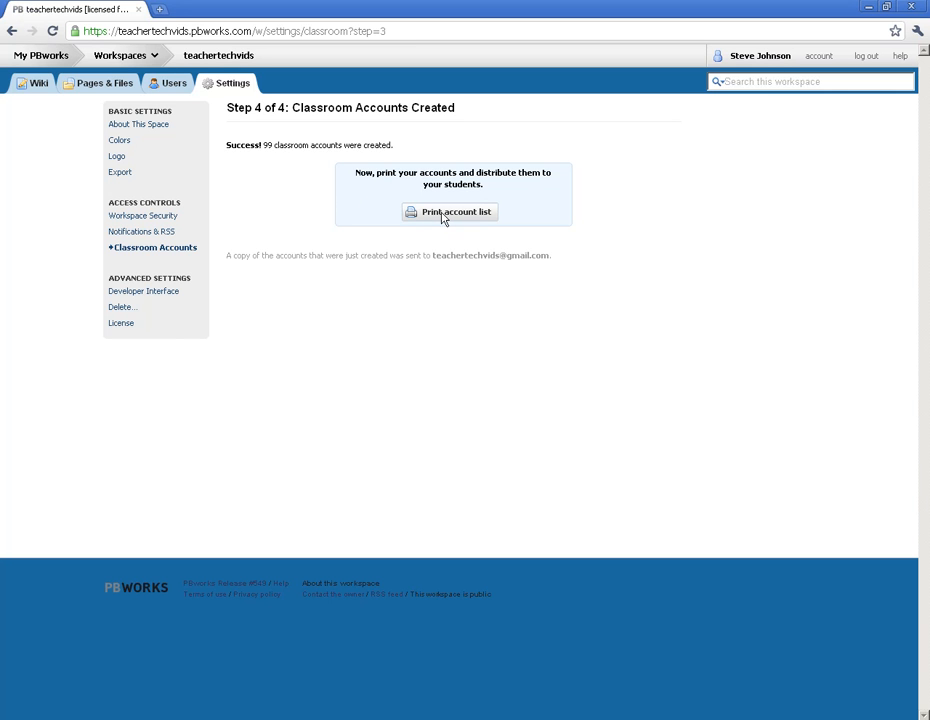
# Open the printable list of the classroom accounts and look through it.
pyautogui.click(437, 220)
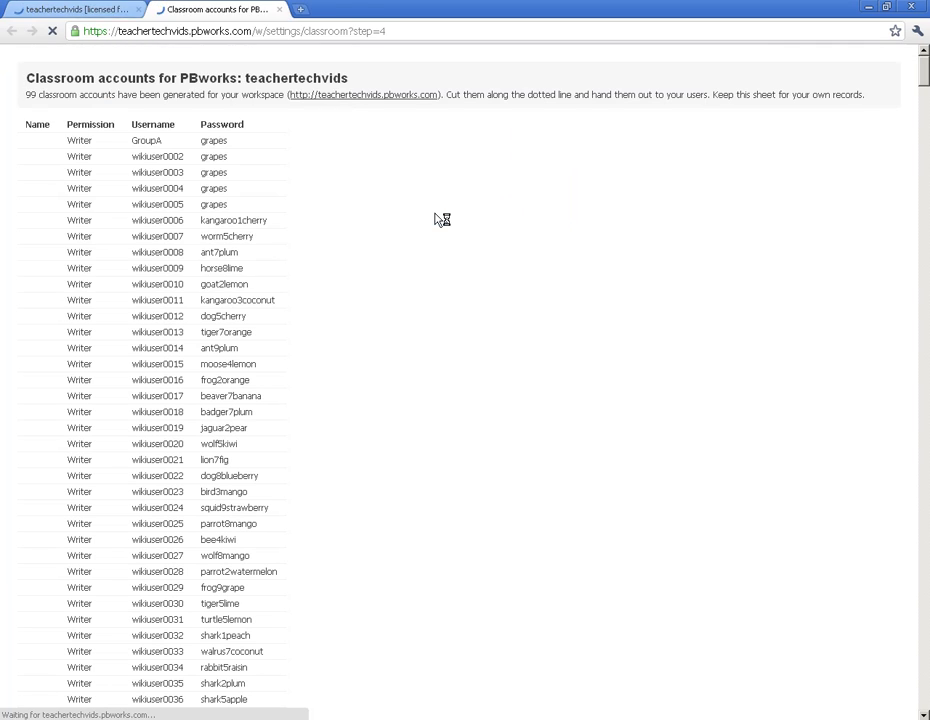
pyautogui.click(253, 294)
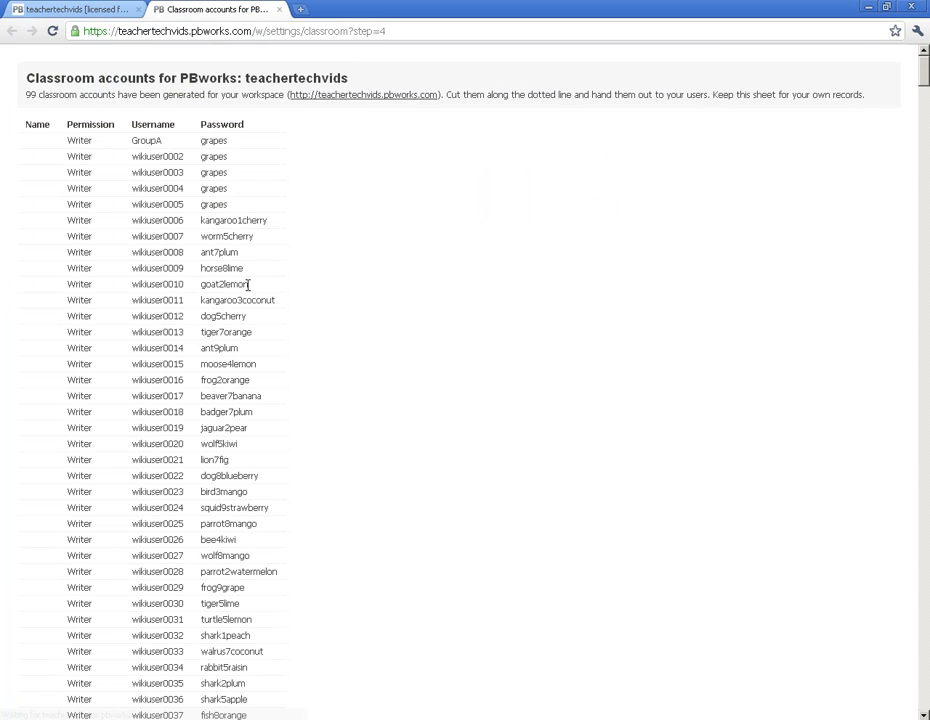
pyautogui.scroll(-5, 93, 375)
pyautogui.scroll(-5, 93, 375)
pyautogui.scroll(10, 93, 375)
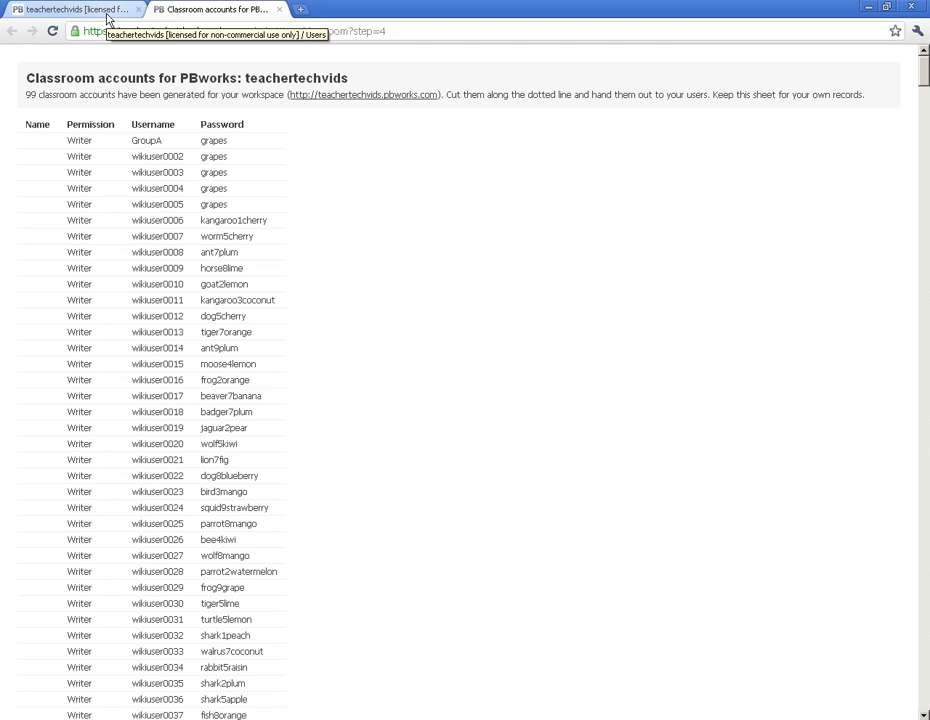
# Close the printable accounts list and check which permission levels are available for wikiuser0002.
pyautogui.click(279, 10)
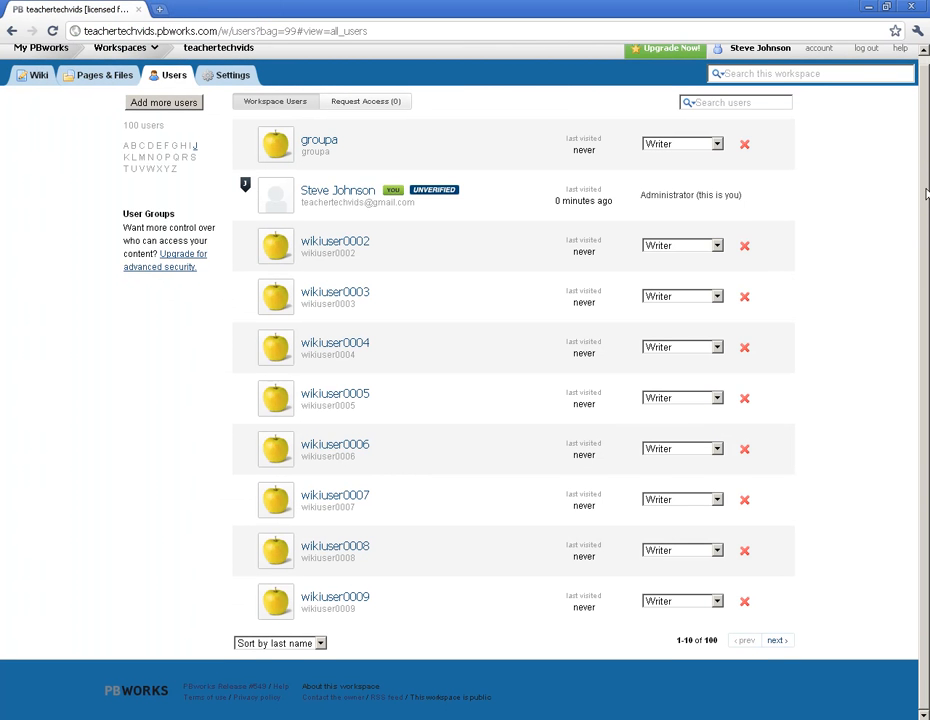
pyautogui.click(719, 256)
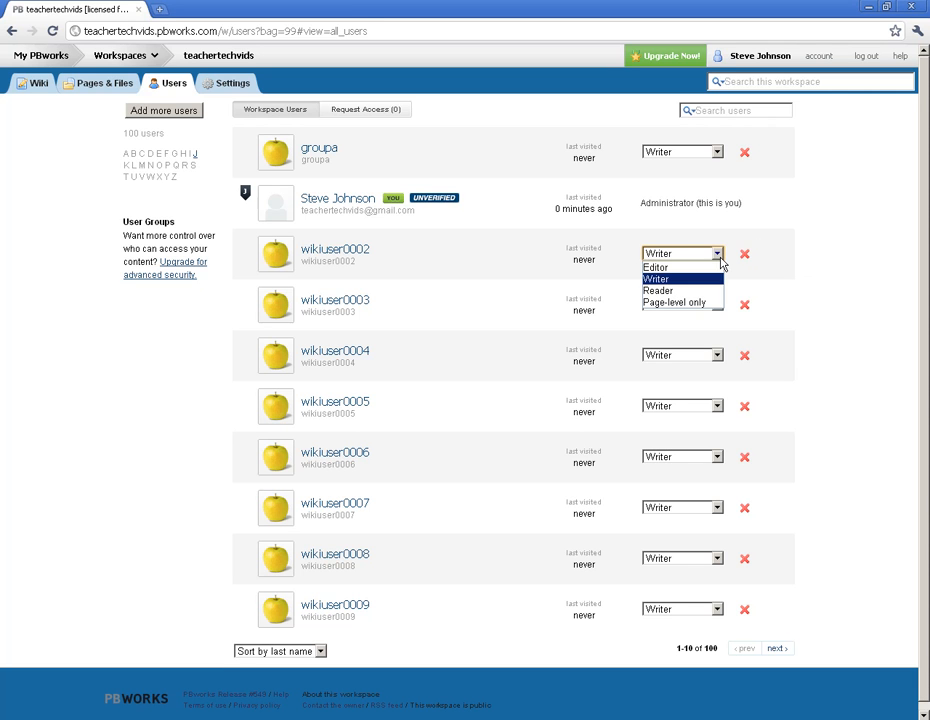
pyautogui.click(720, 257)
pyautogui.click(853, 264)
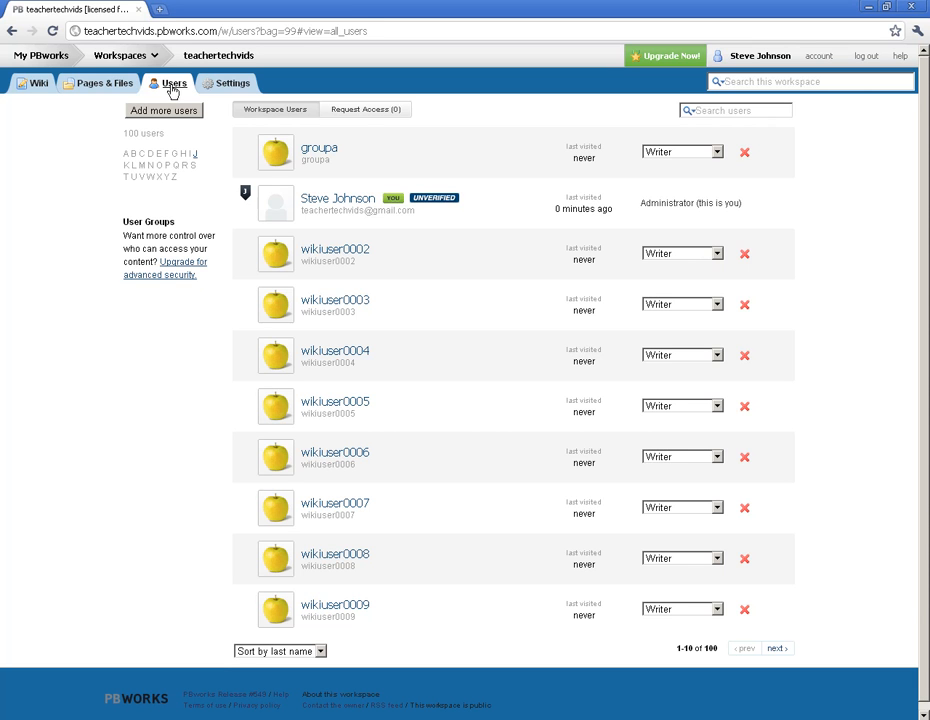
# Open the wiki's FrontPage for editing and delete the italic introductory sentence under the "Welcome to PBworks" heading.
pyautogui.click(35, 86)
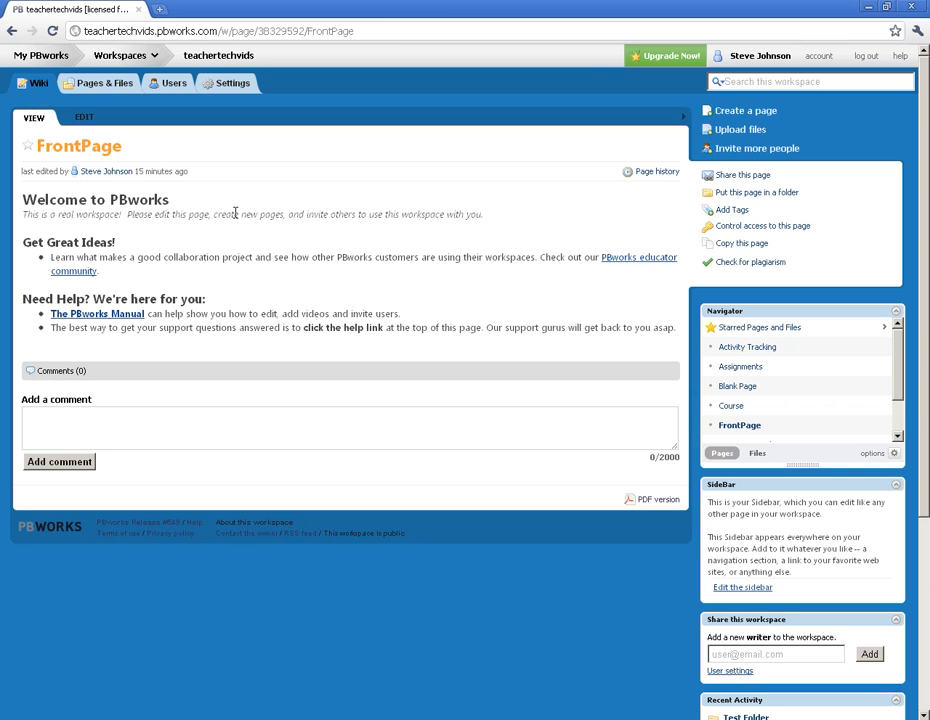
pyautogui.click(85, 117)
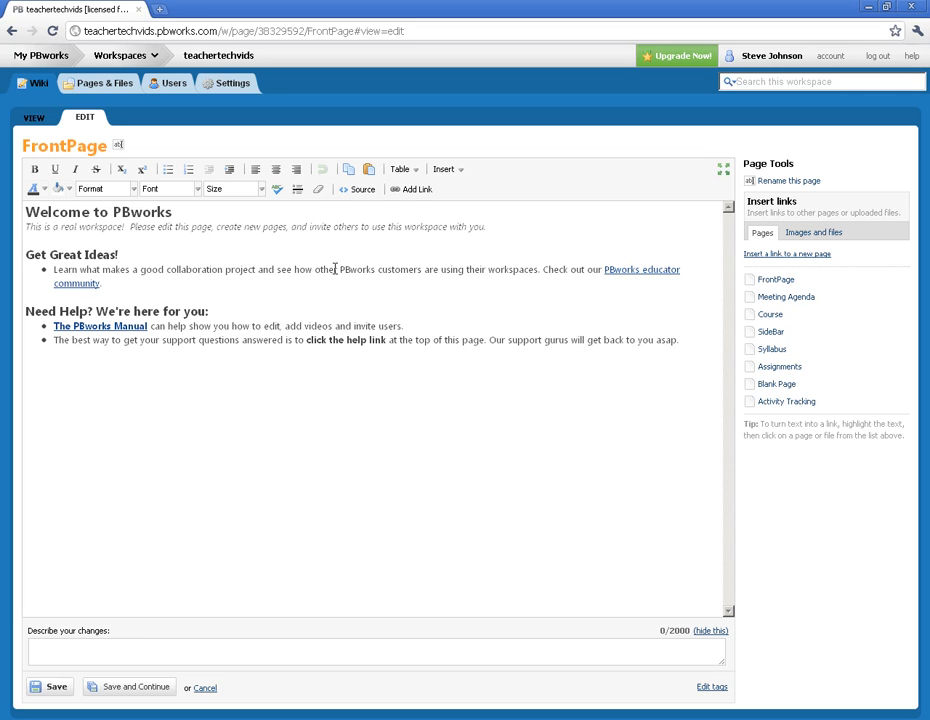
pyautogui.moveTo(511, 226); pyautogui.dragTo(25, 228)
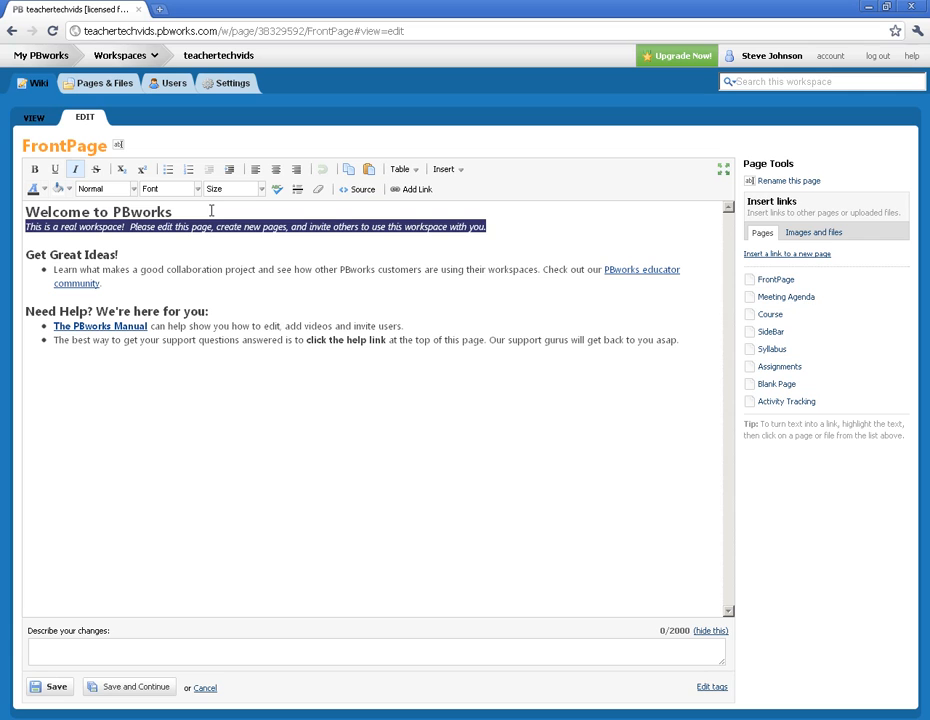
pyautogui.press('Delete')
pyautogui.moveTo(151, 210); pyautogui.dragTo(183, 217)
pyautogui.moveTo(25, 257); pyautogui.dragTo(129, 254)
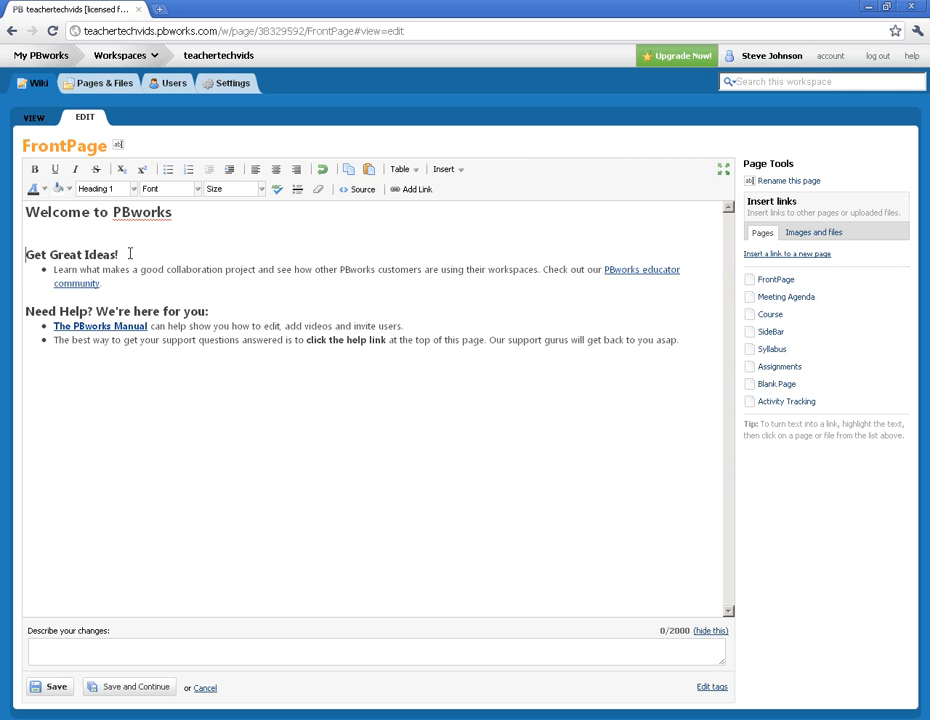
# Format the text from the "Need Help?" heading through part of the last bullet as 12pt Georgia with the Normal format.
pyautogui.moveTo(193, 341); pyautogui.dragTo(27, 312)
pyautogui.click(261, 189)
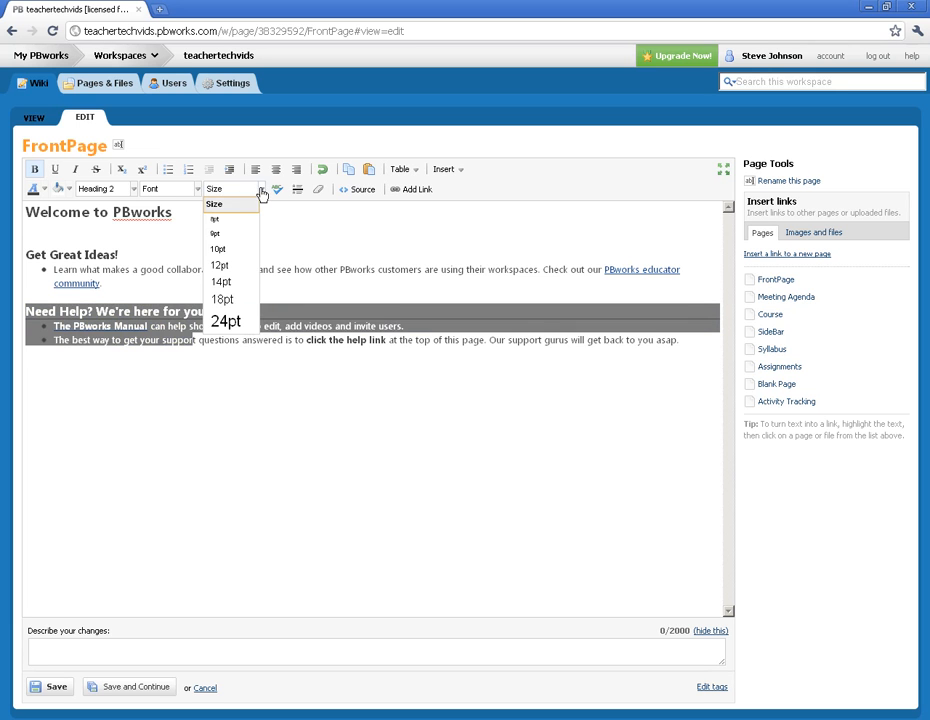
pyautogui.click(240, 268)
pyautogui.click(198, 190)
pyautogui.click(185, 252)
pyautogui.click(198, 189)
pyautogui.click(176, 285)
pyautogui.click(133, 190)
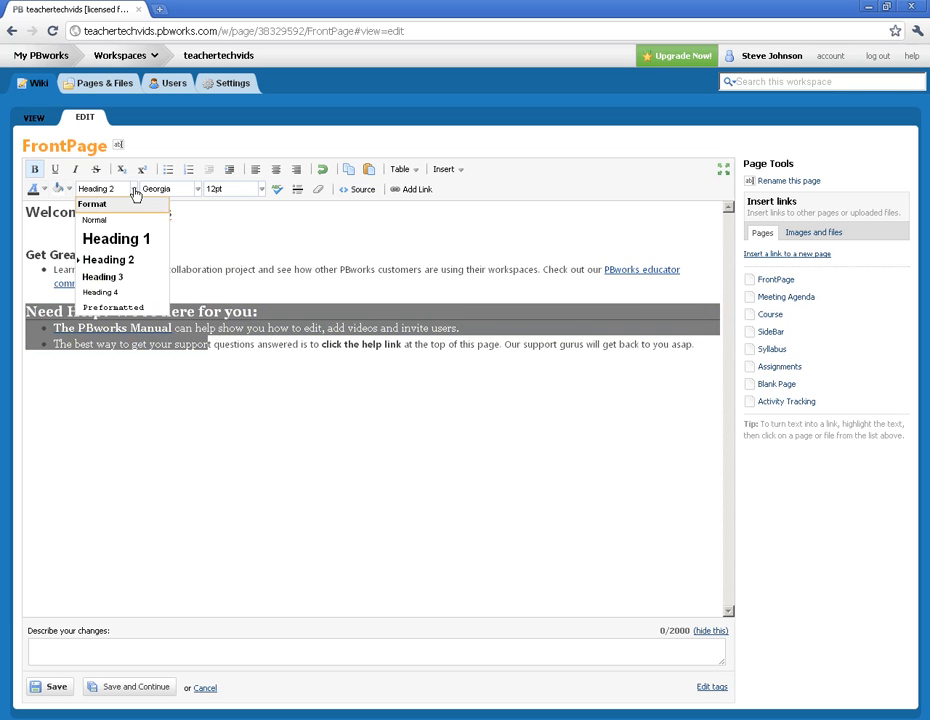
pyautogui.click(118, 219)
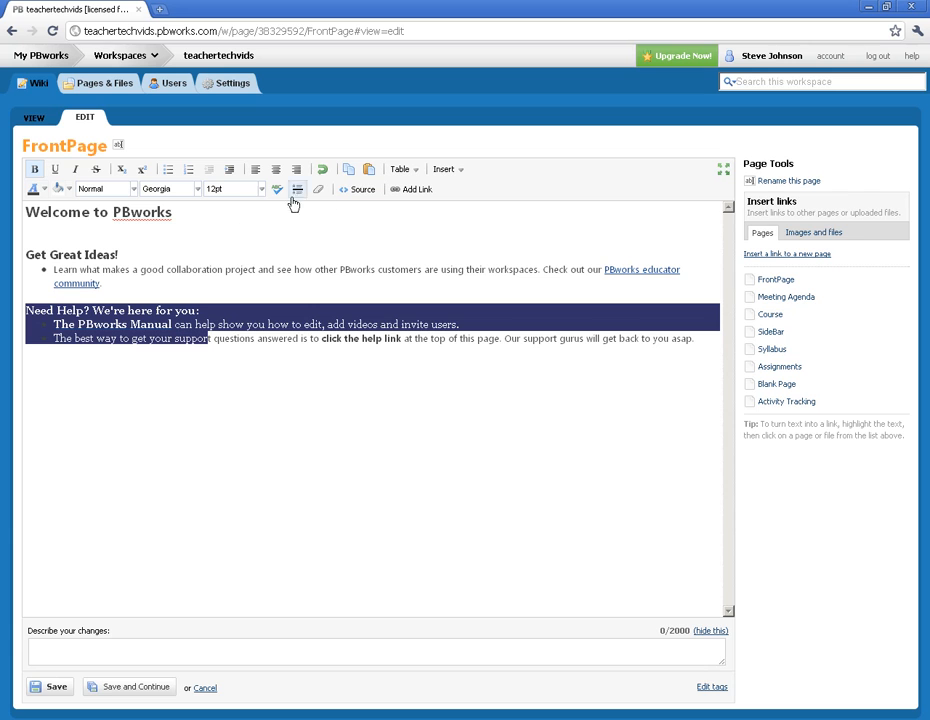
# Apply an orange background color to the selected "Need Help?" text.
pyautogui.click(66, 190)
pyautogui.click(67, 243)
pyautogui.click(307, 298)
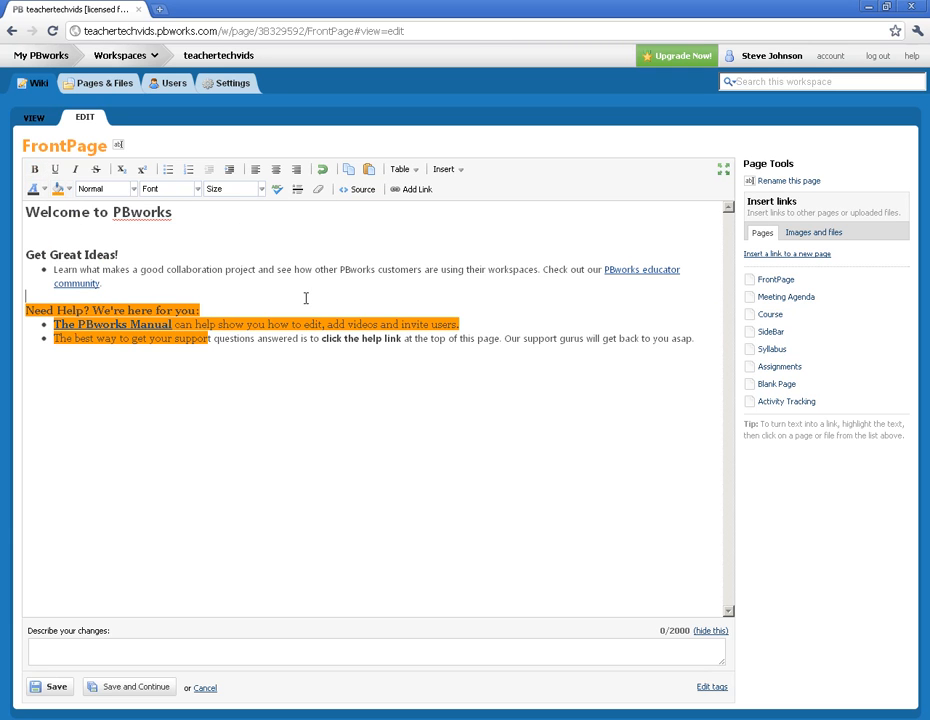
# Look through the kinds of content that can be inserted into the page.
pyautogui.click(298, 340)
pyautogui.click(462, 173)
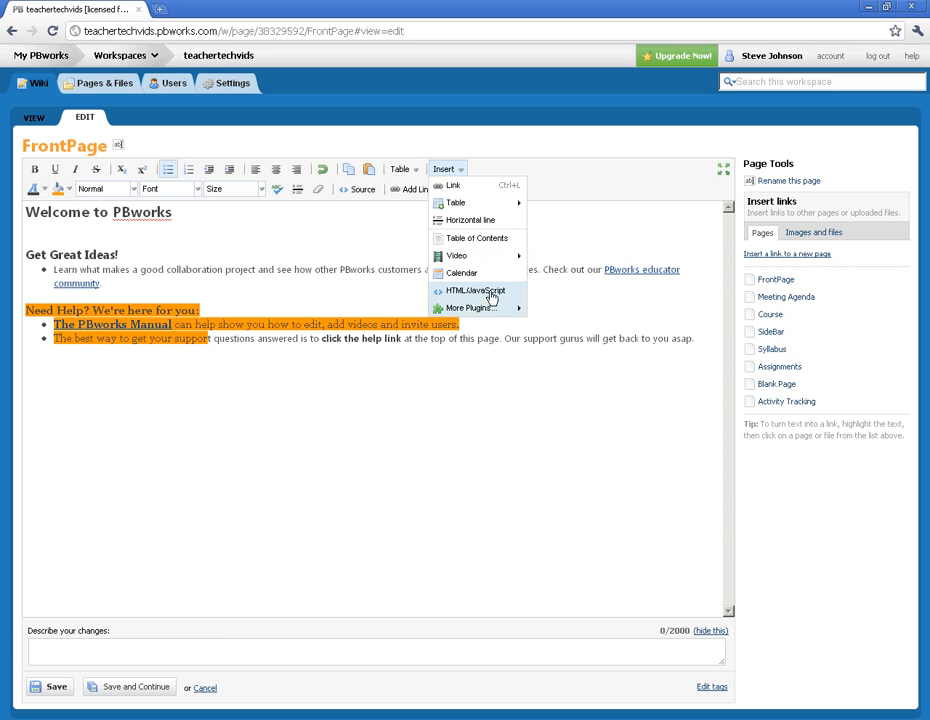
pyautogui.click(290, 349)
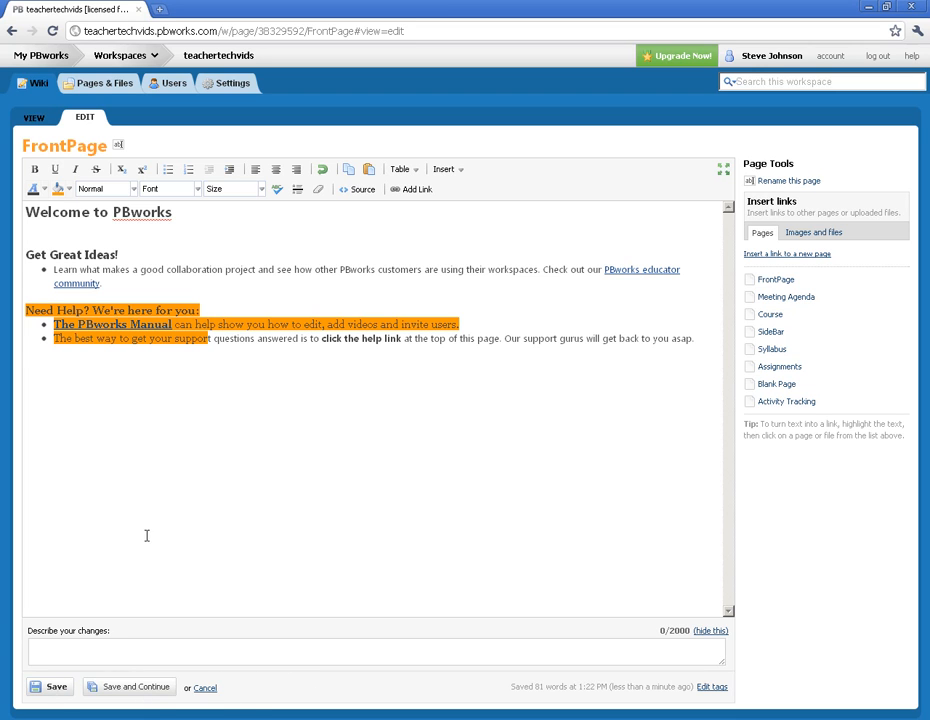
# Save the FrontPage without a change description and dismiss the tip about starring pages.
pyautogui.click(58, 645)
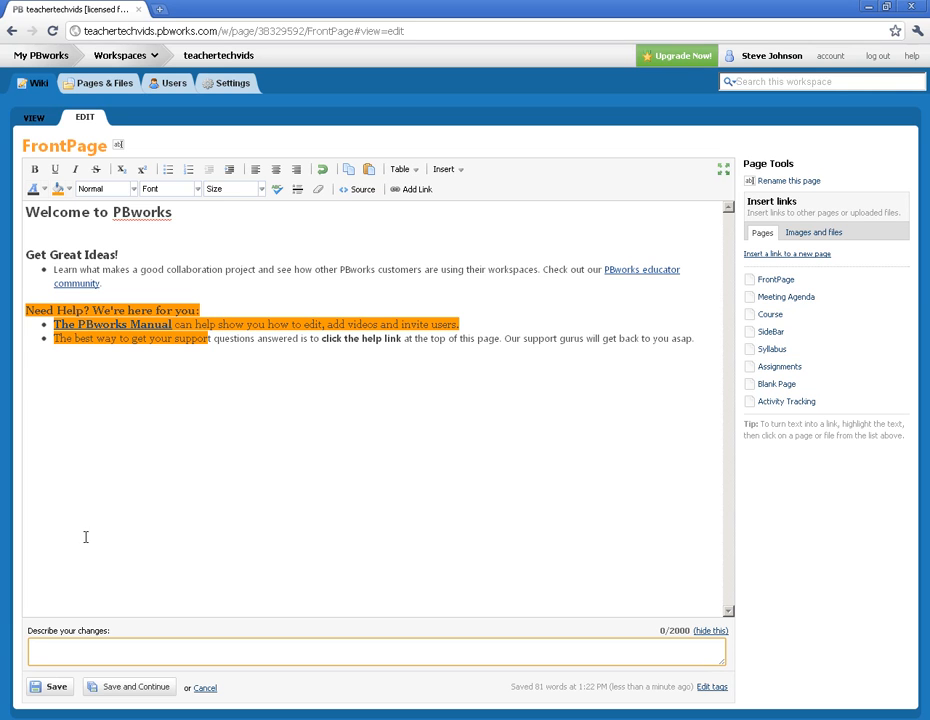
pyautogui.click(50, 689)
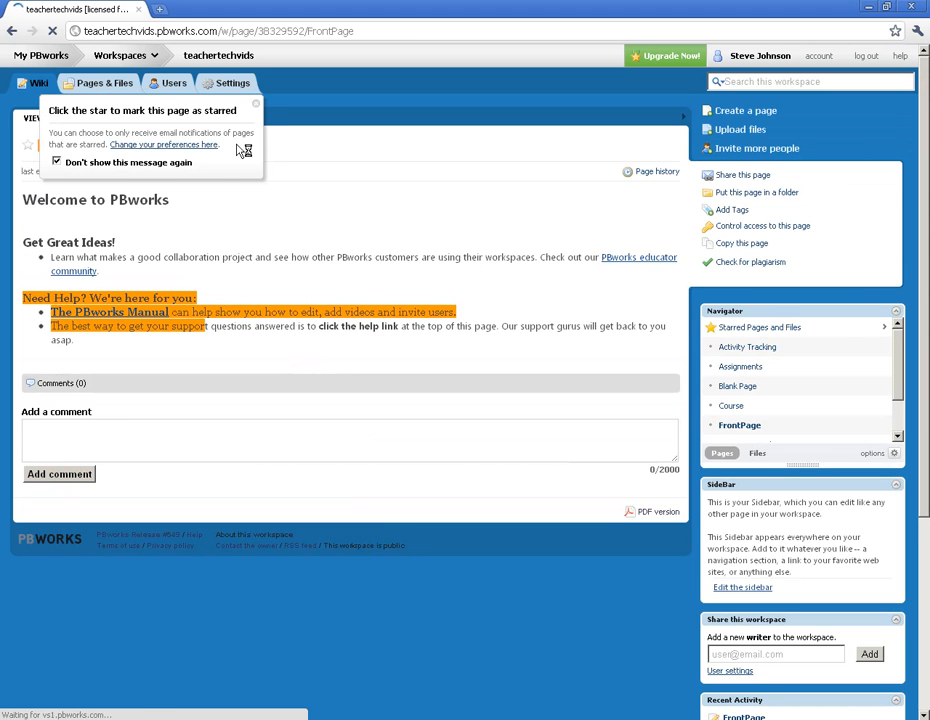
pyautogui.click(256, 105)
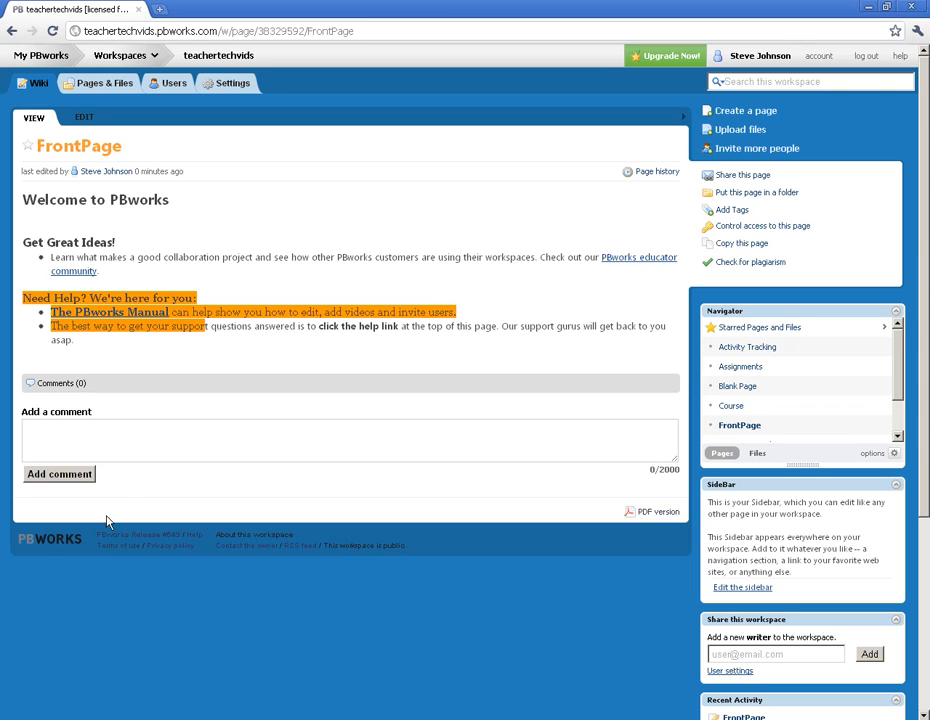
# Start a new page from the workspace's pages and files list and name it Testing.
pyautogui.click(103, 90)
pyautogui.click(34, 89)
pyautogui.click(97, 85)
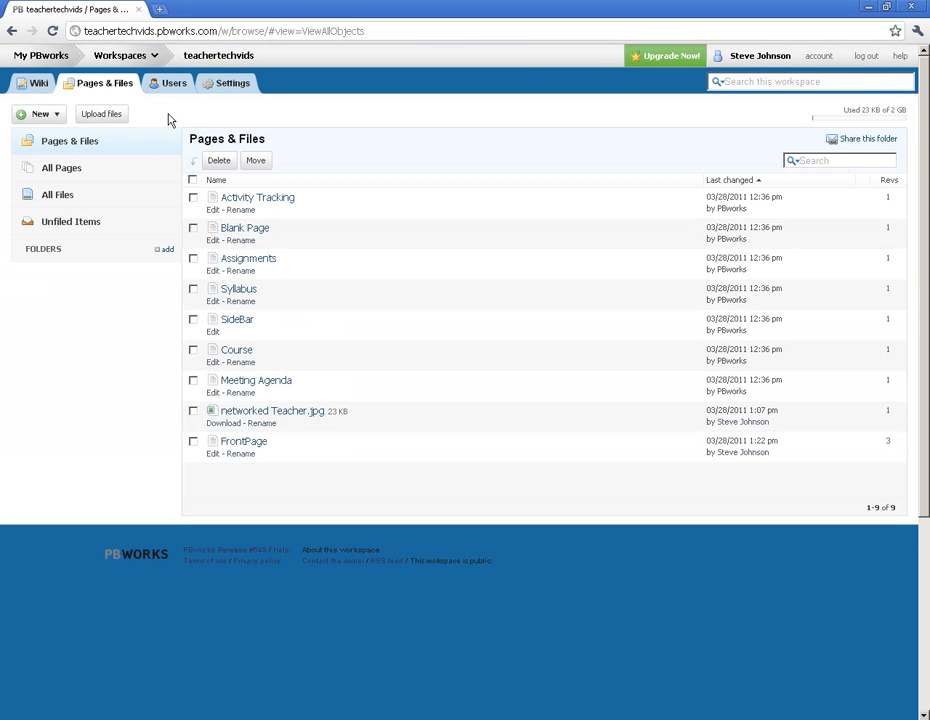
pyautogui.click(56, 117)
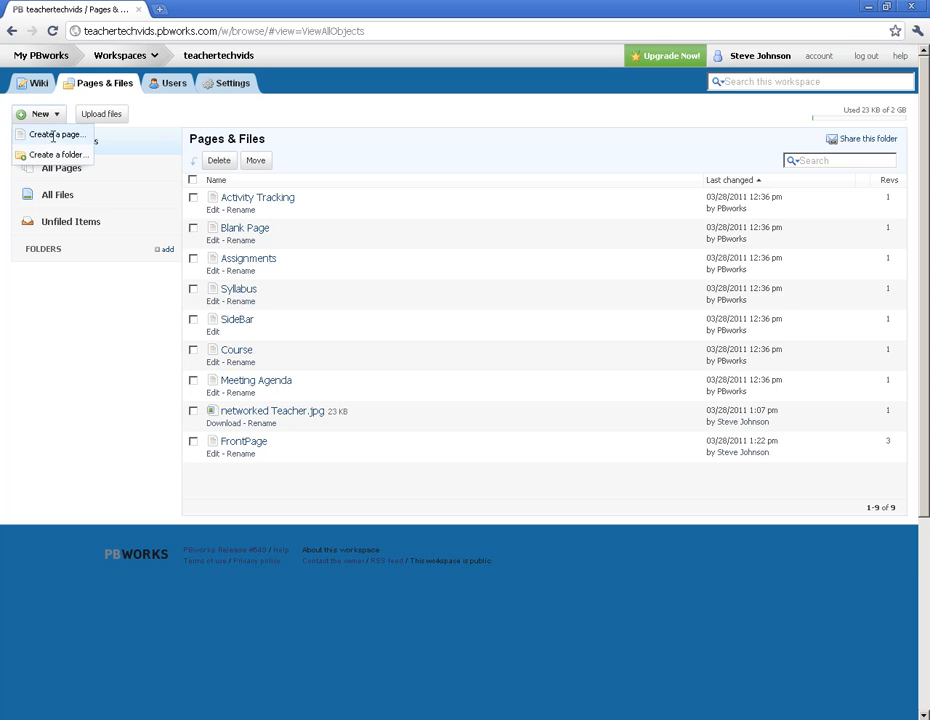
pyautogui.click(55, 135)
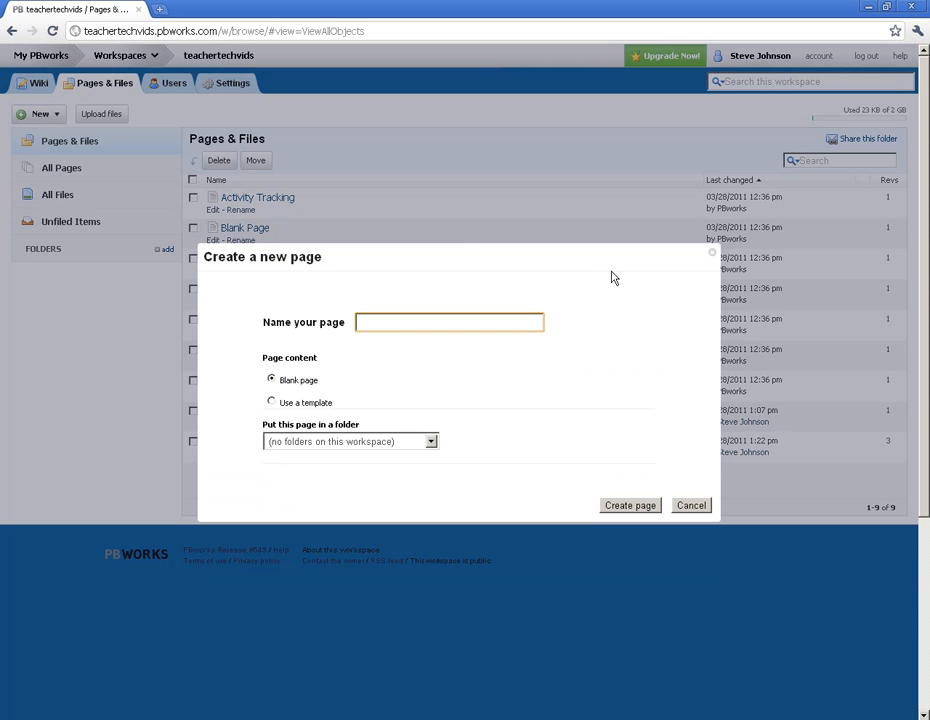
pyautogui.write('Testing')
# Review the page templates and folder choices, keep the content as Blank page, and create the page.
pyautogui.click(274, 402)
pyautogui.click(362, 429)
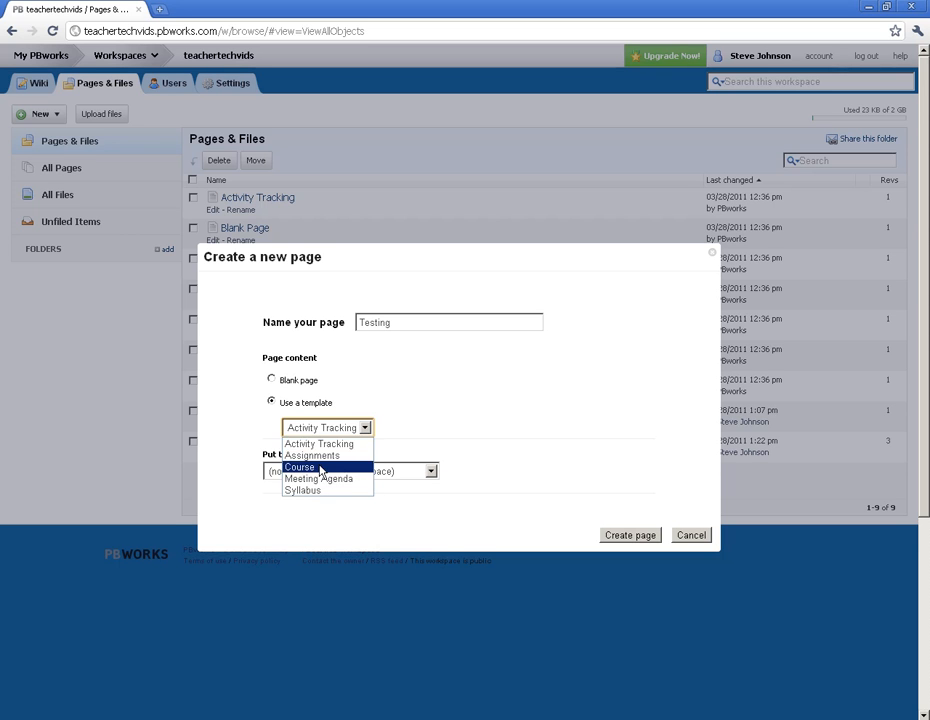
pyautogui.click(271, 379)
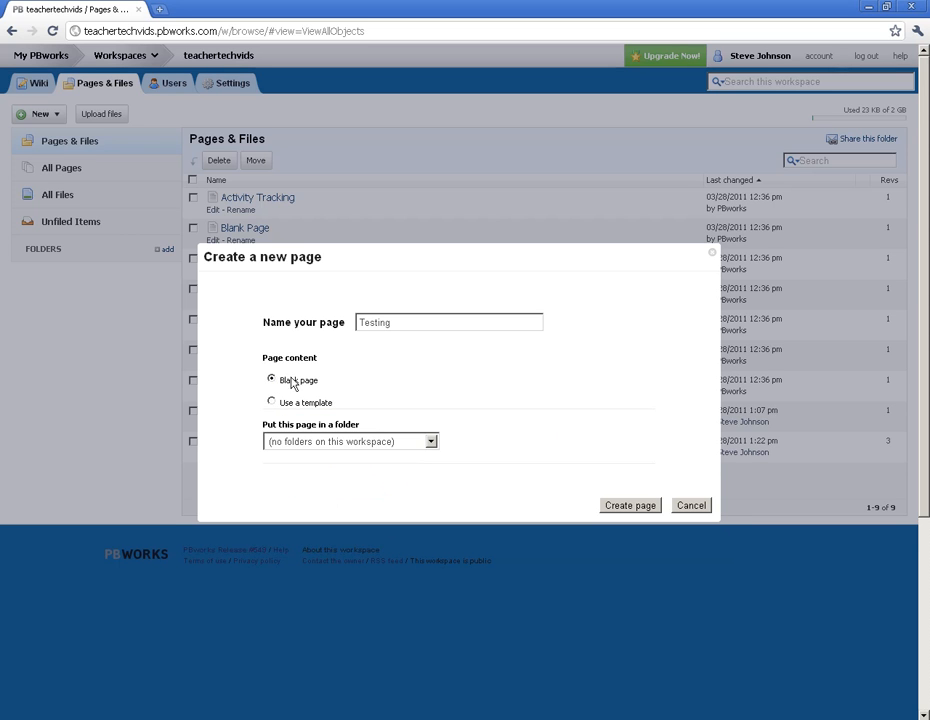
pyautogui.click(431, 441)
pyautogui.click(430, 441)
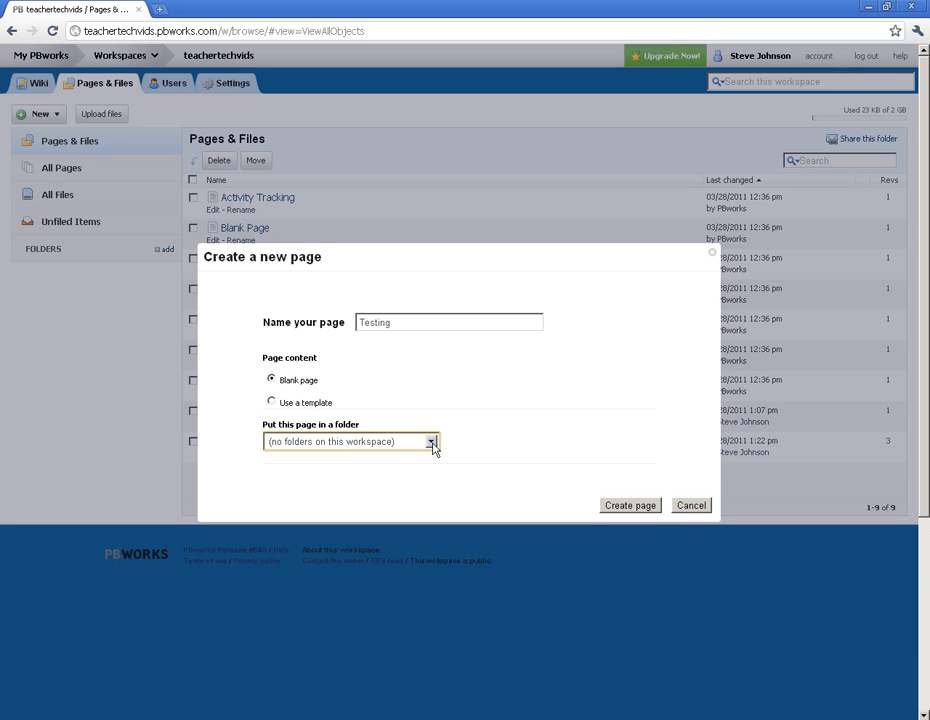
pyautogui.click(632, 505)
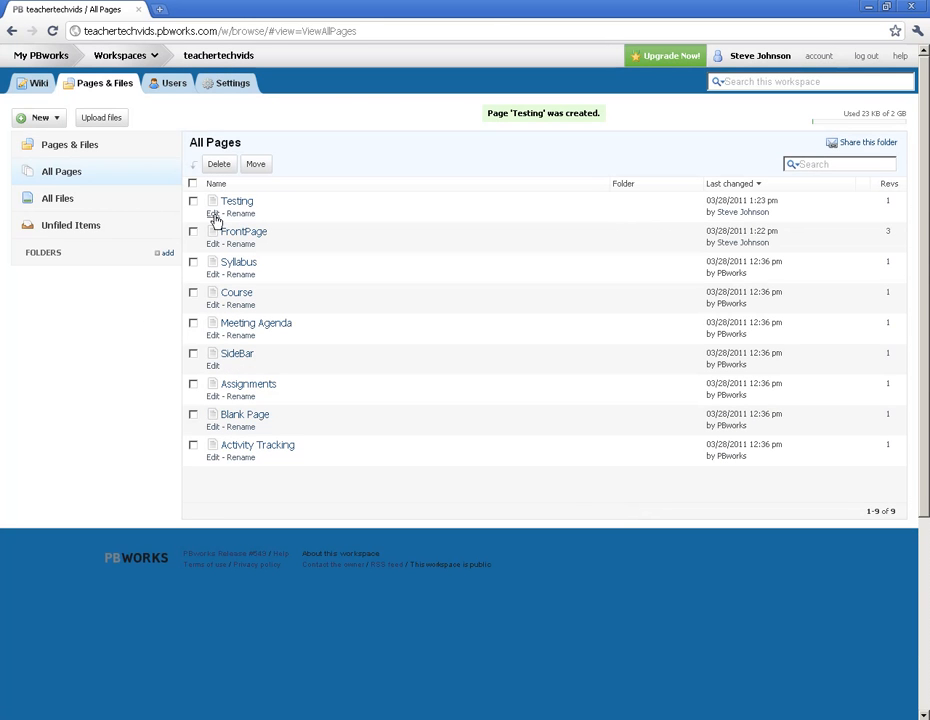
# Open the Testing page for editing, enter the text "testing" and save it.
pyautogui.click(231, 205)
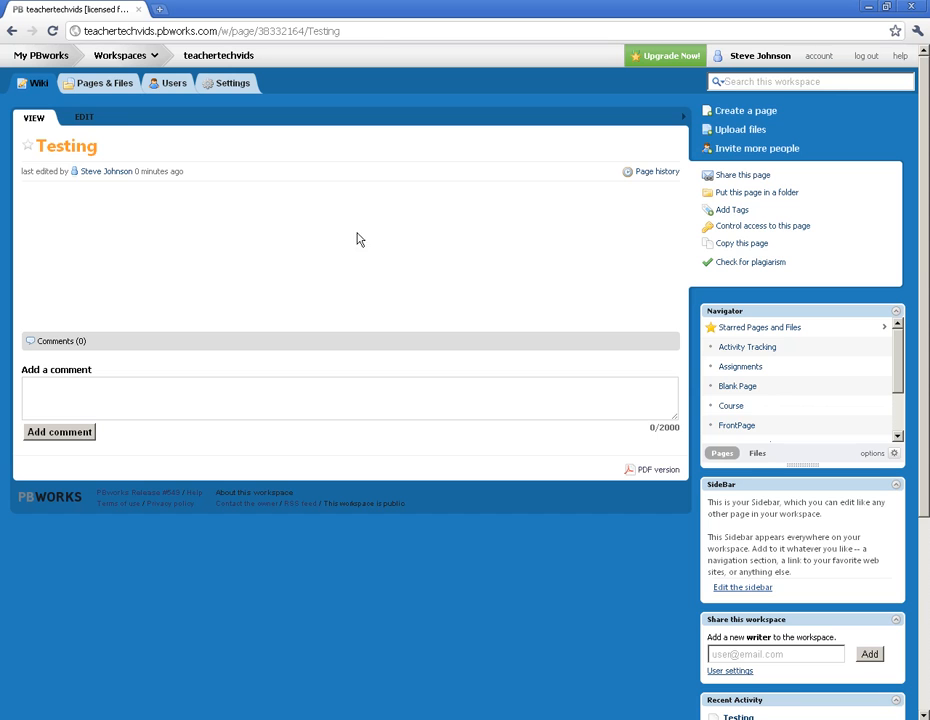
pyautogui.click(84, 119)
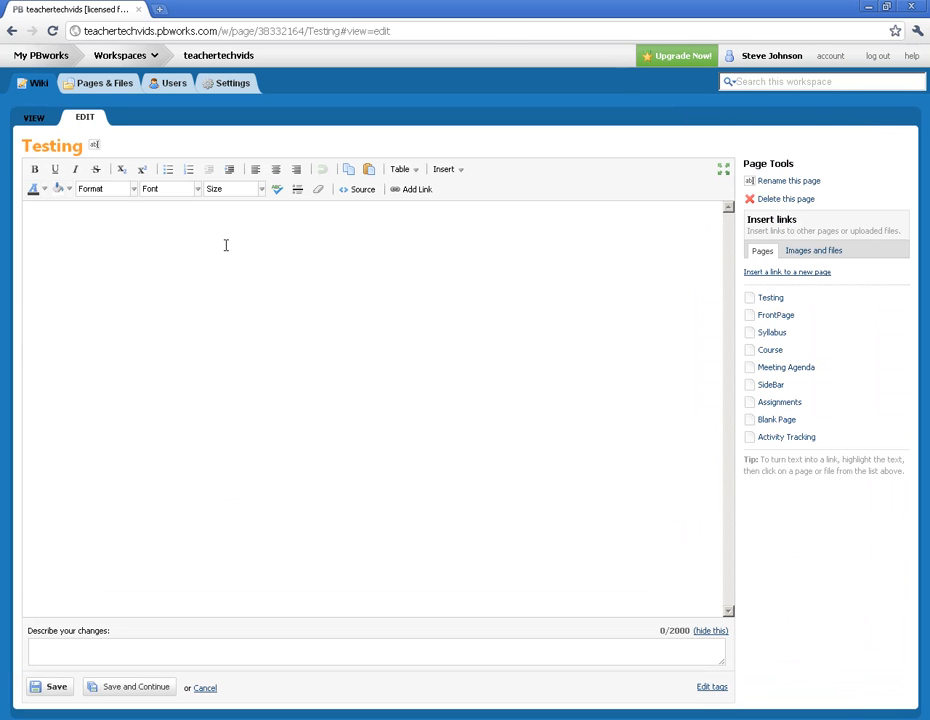
pyautogui.write('testing')
pyautogui.click(56, 688)
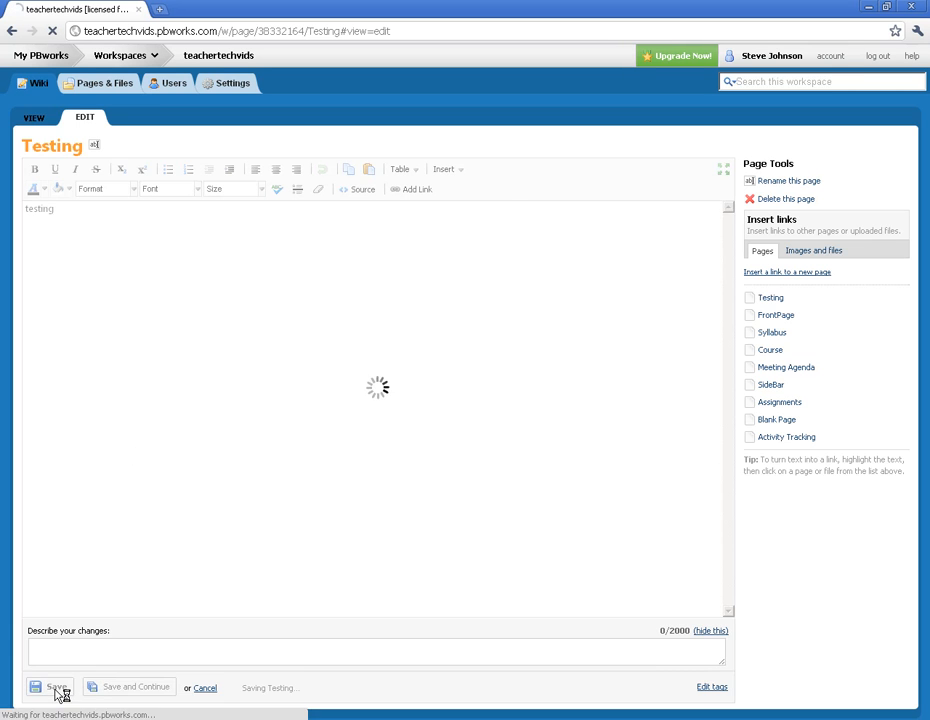